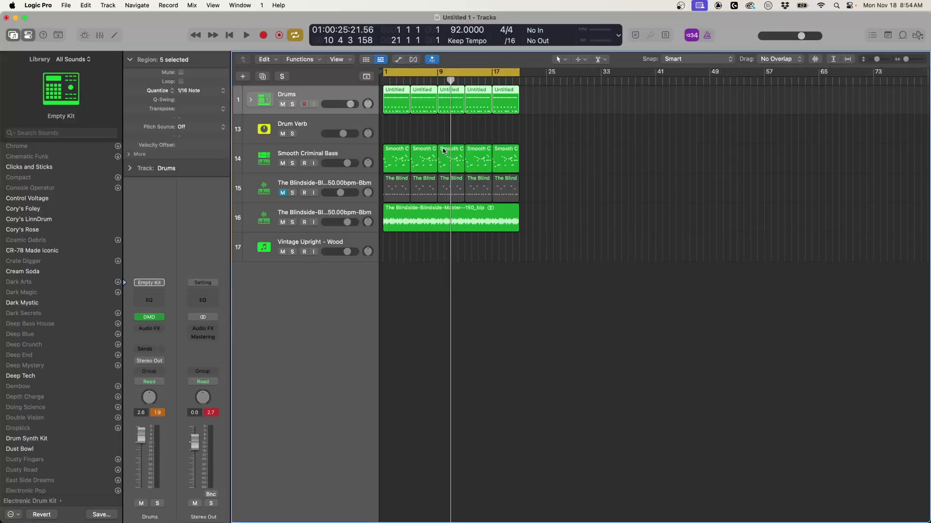
Scroll the tracks area up to view the drum, bass and Blindside sample tracks.
{"action": "scroll", "coordinate": [455, 172], "scroll_direction": "up", "scroll_amount": 5}
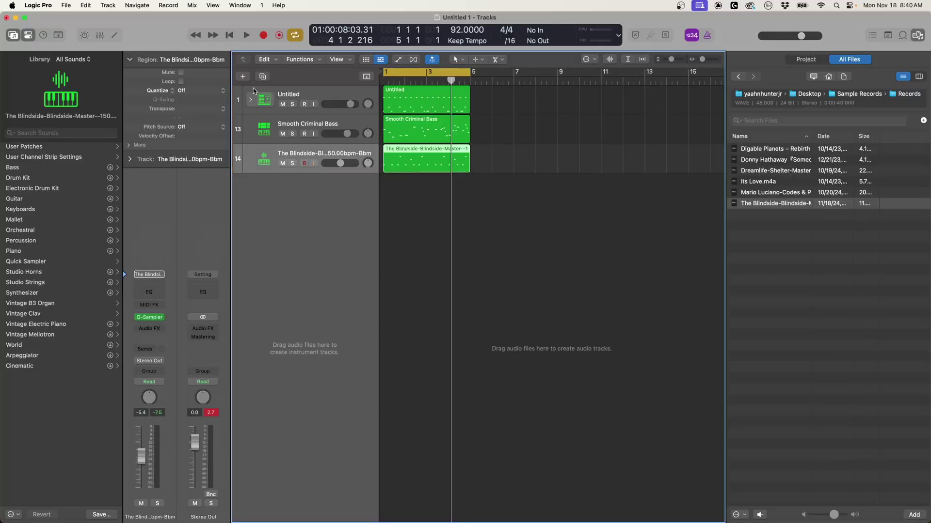
Start a new software instrument track with Studio Instruments > Studio Piano > Stereo as its instrument.
{"action": "key", "text": "alt+super+n"}
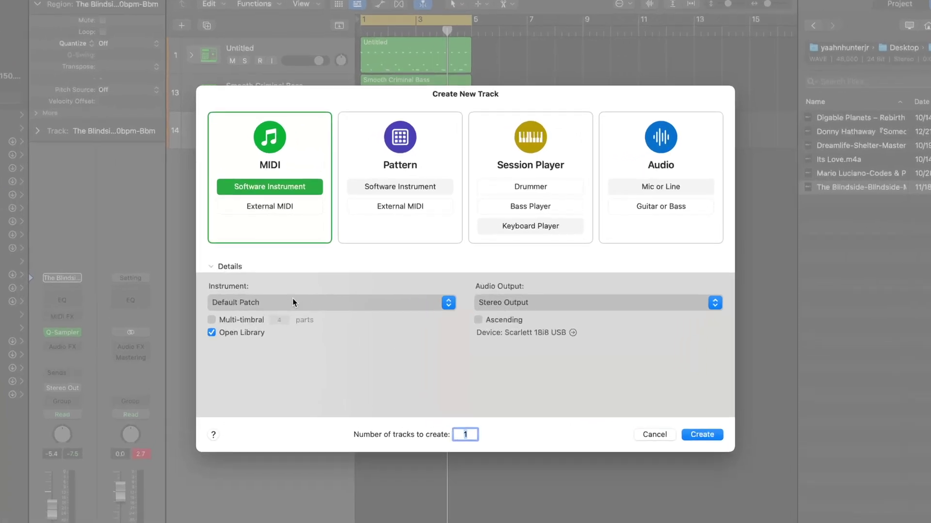
{"action": "left_click", "coordinate": [313, 300]}
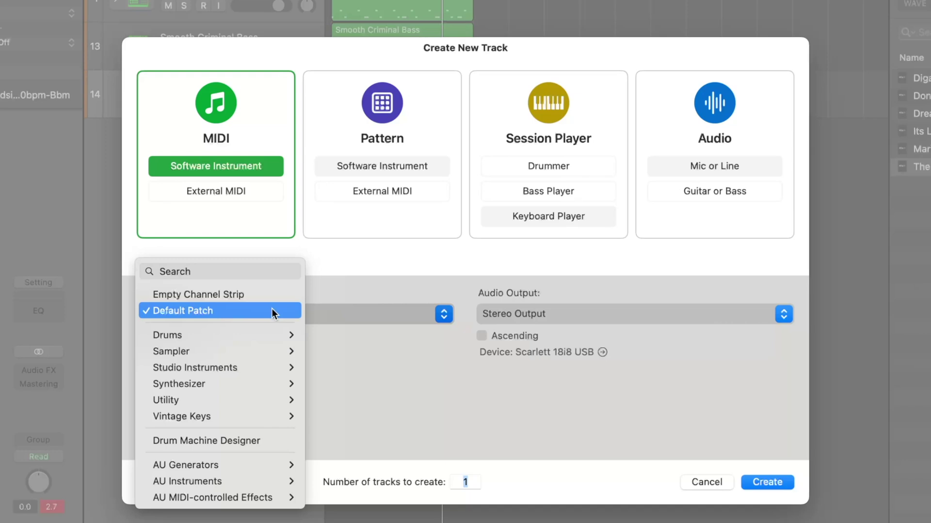
{"action": "mouse_move", "coordinate": [263, 332]}
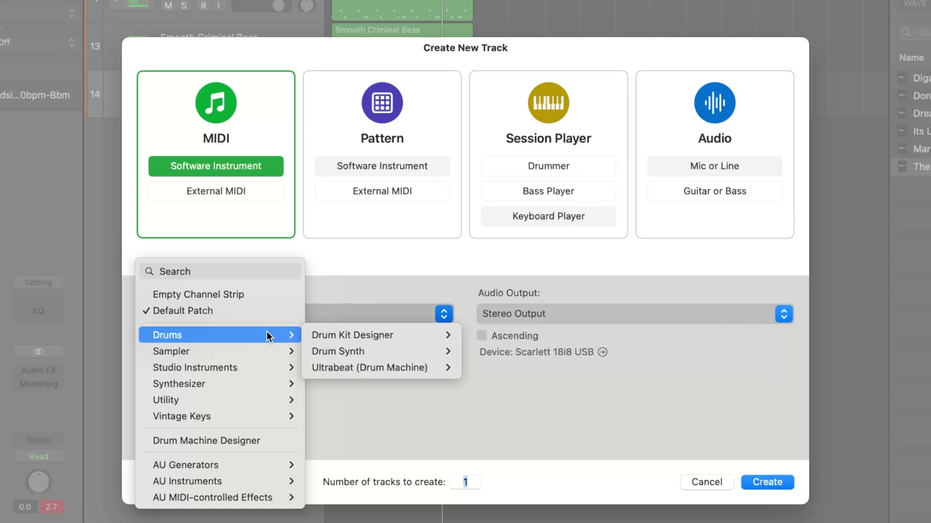
{"action": "mouse_move", "coordinate": [356, 351]}
{"action": "mouse_move", "coordinate": [366, 367]}
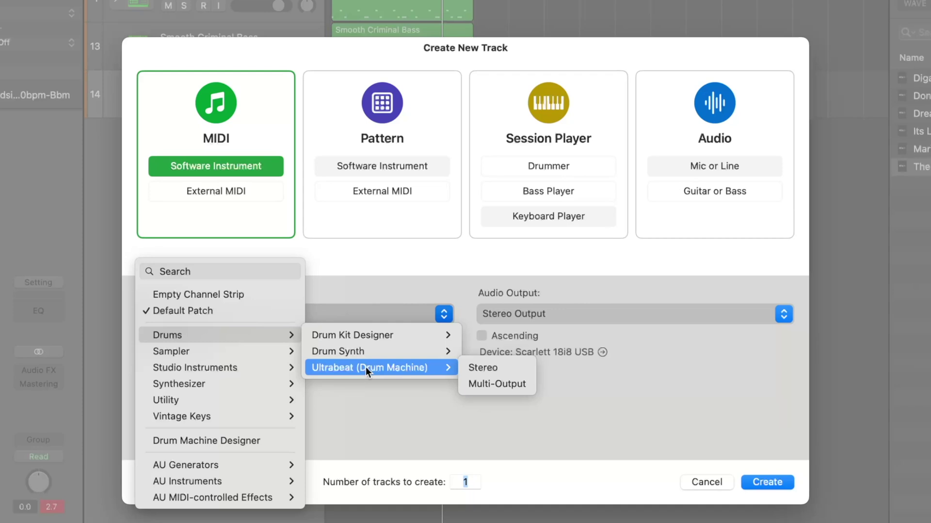
{"action": "mouse_move", "coordinate": [266, 351]}
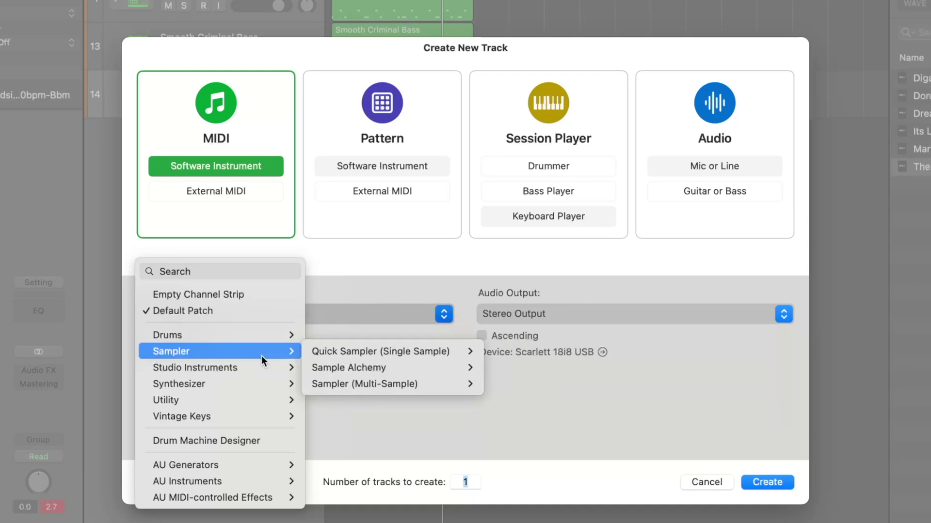
{"action": "mouse_move", "coordinate": [256, 366]}
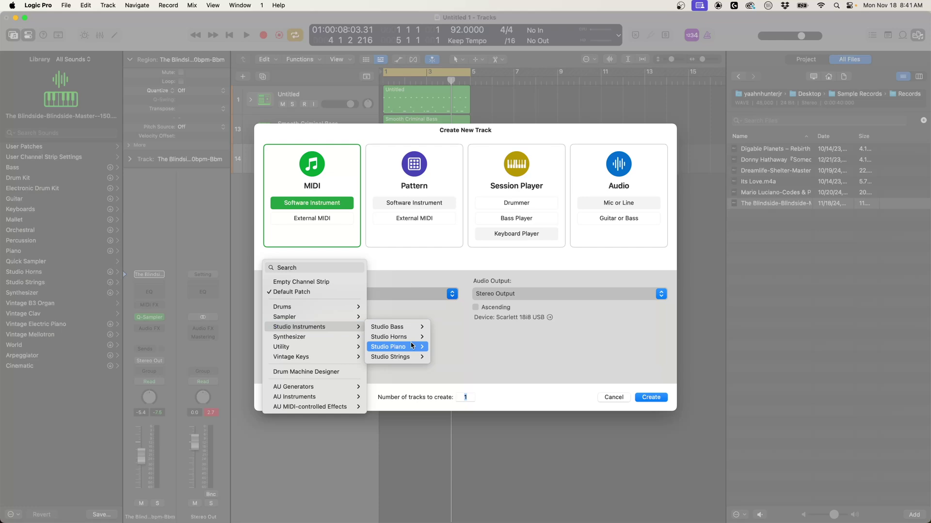
Create the Studio Piano track, load the Vintage Upright - Wood patch, and check it in the plug-in window.
{"action": "left_click", "coordinate": [444, 347]}
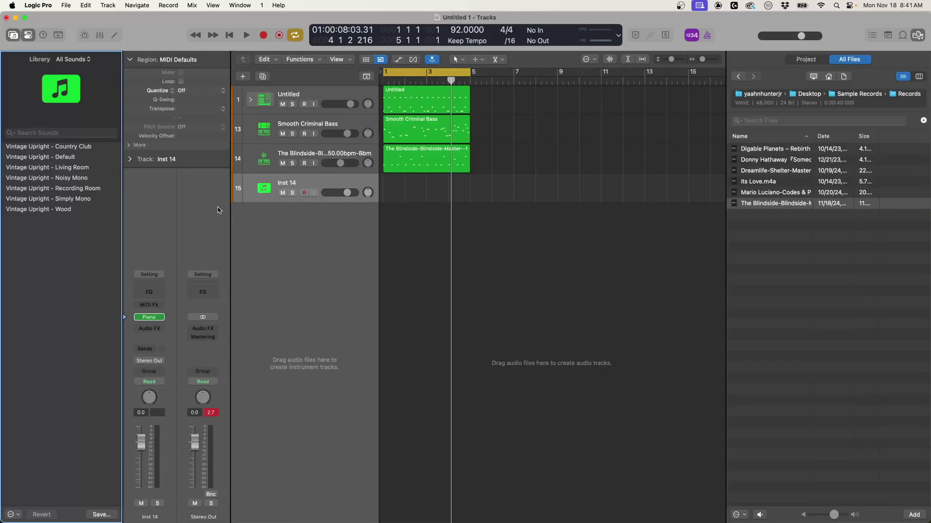
{"action": "left_click", "coordinate": [67, 211]}
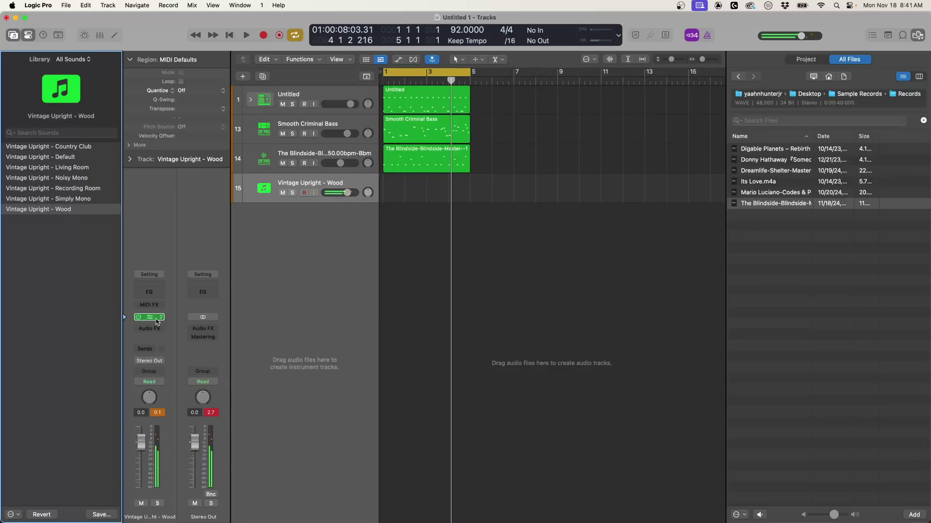
{"action": "left_click", "coordinate": [149, 318]}
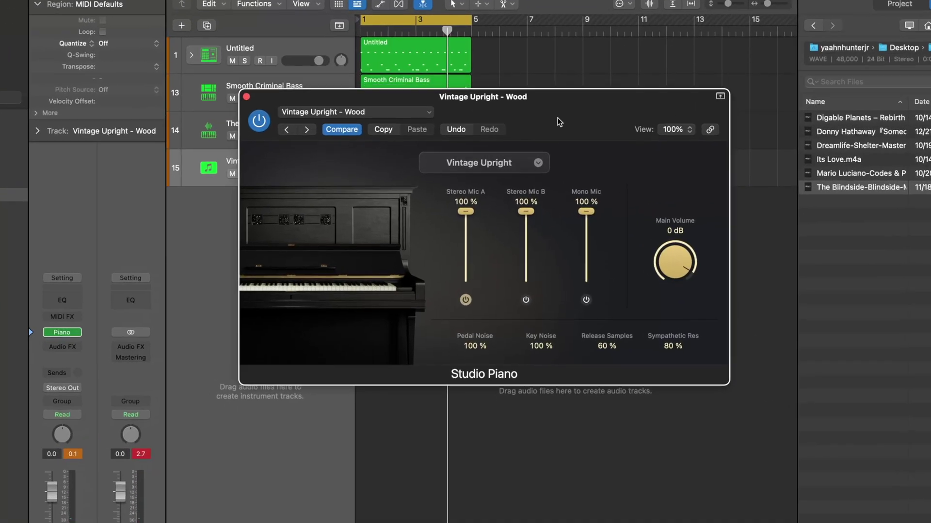
{"action": "left_click_drag", "start_coordinate": [557, 118], "coordinate": [551, 138]}
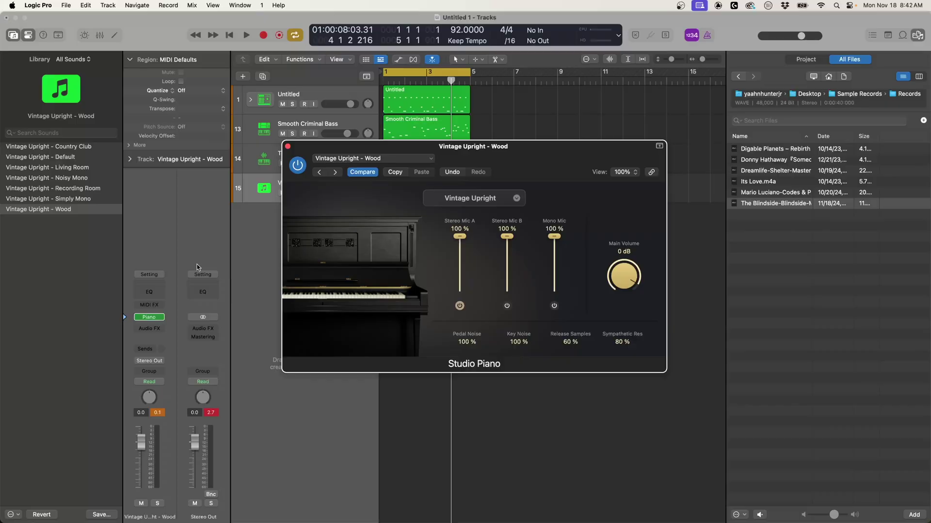
{"action": "left_click", "coordinate": [287, 147]}
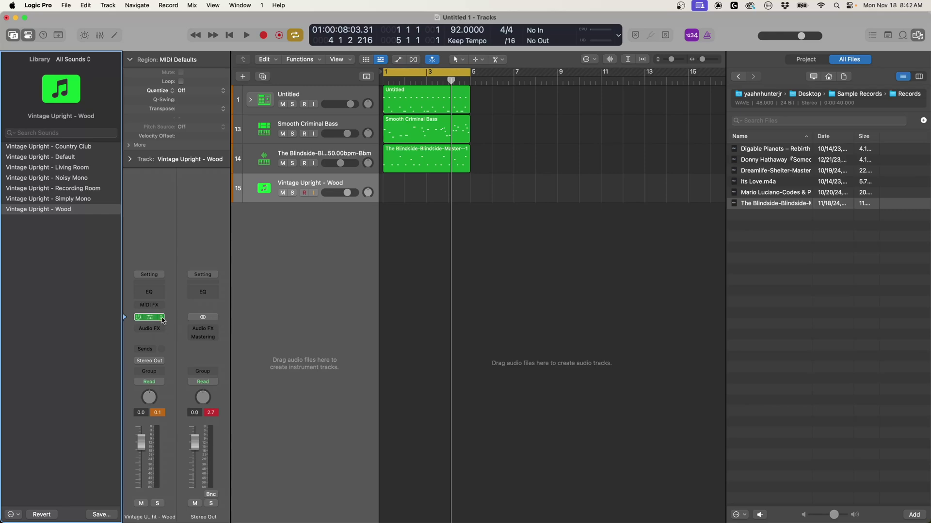
{"action": "left_click", "coordinate": [161, 318]}
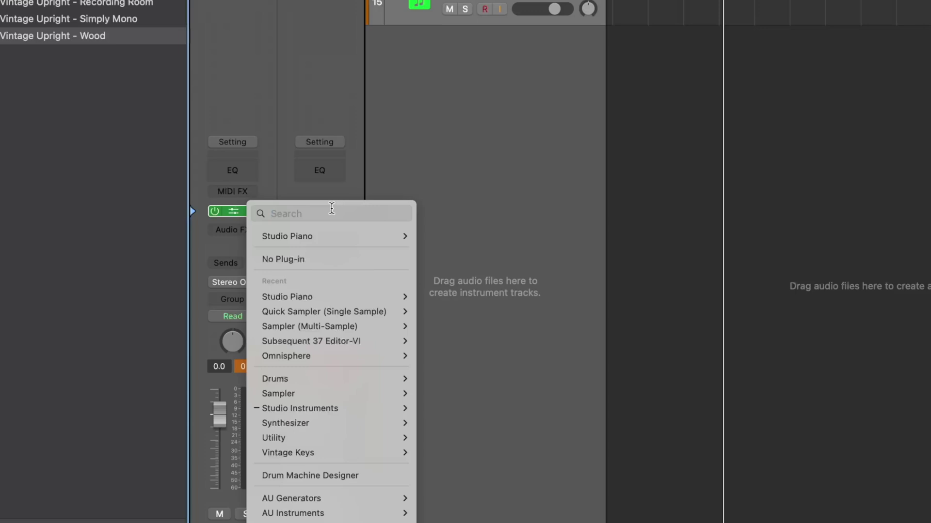
{"action": "type", "text": "bass"}
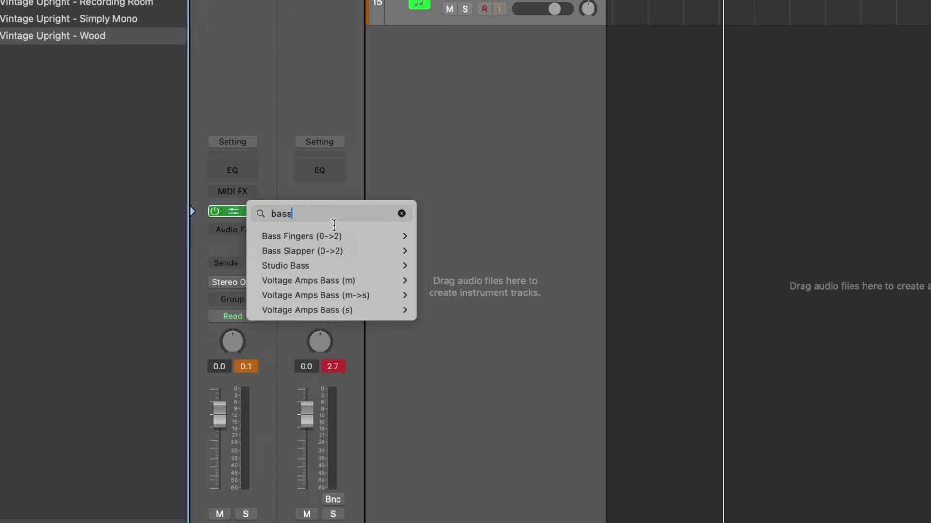
{"action": "mouse_move", "coordinate": [342, 268]}
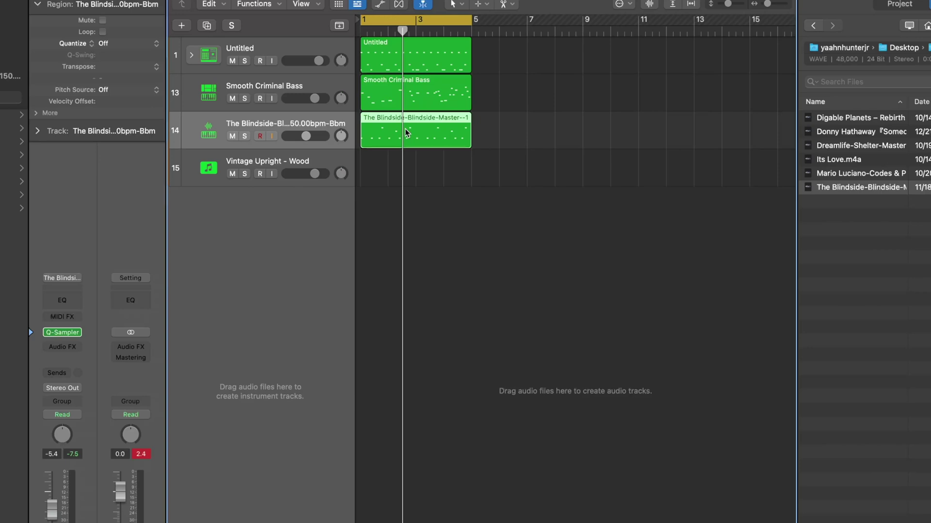
Review the bounce-in-place options, then extend the cycle range to end at bar 21.
{"action": "key", "text": "ctrl+b"}
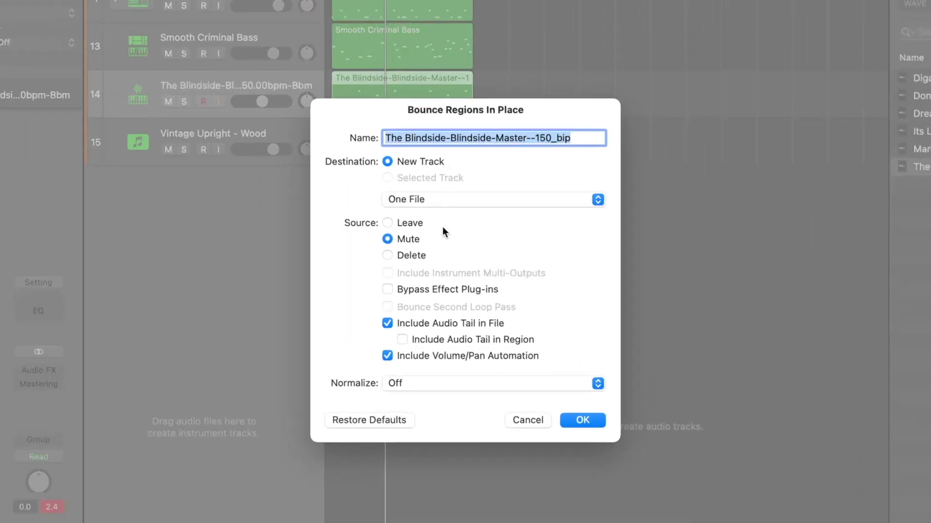
{"action": "left_click", "coordinate": [429, 201]}
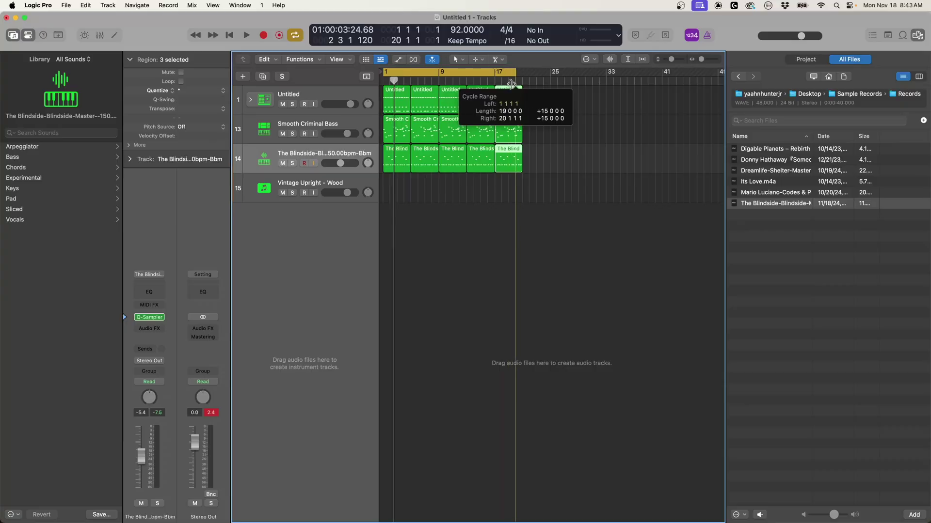
{"action": "left_click_drag", "start_coordinate": [510, 85], "coordinate": [522, 85]}
{"action": "left_click", "coordinate": [547, 148]}
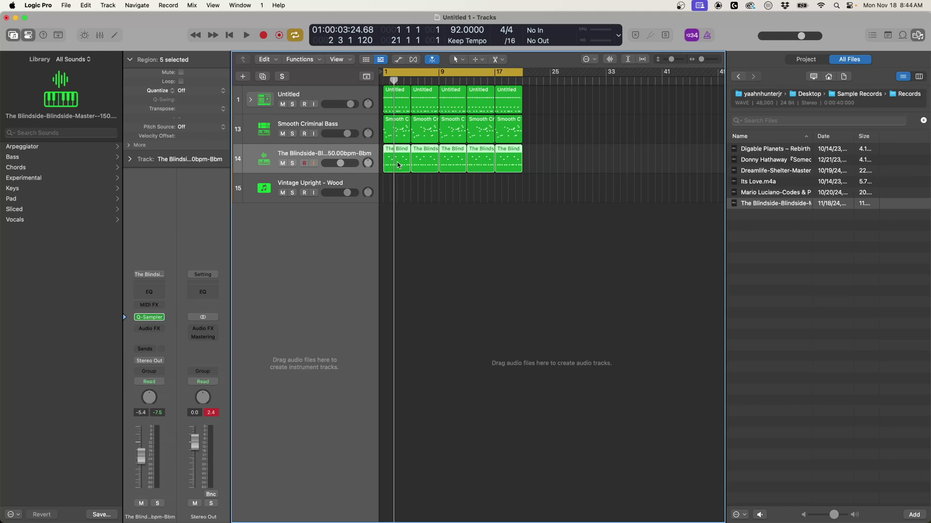
Bounce the five Blindside regions as One File onto a new track, muting the source regions.
{"action": "key", "text": "ctrl+b"}
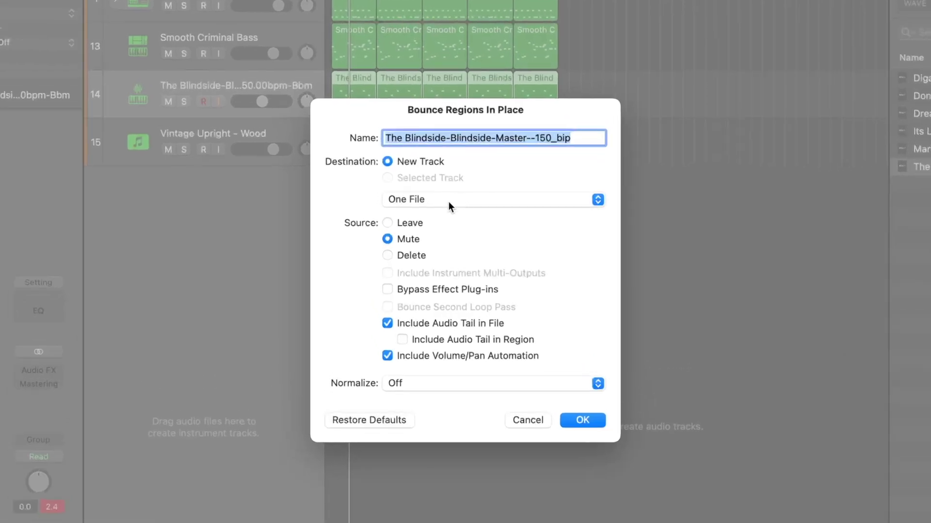
{"action": "left_click", "coordinate": [449, 201]}
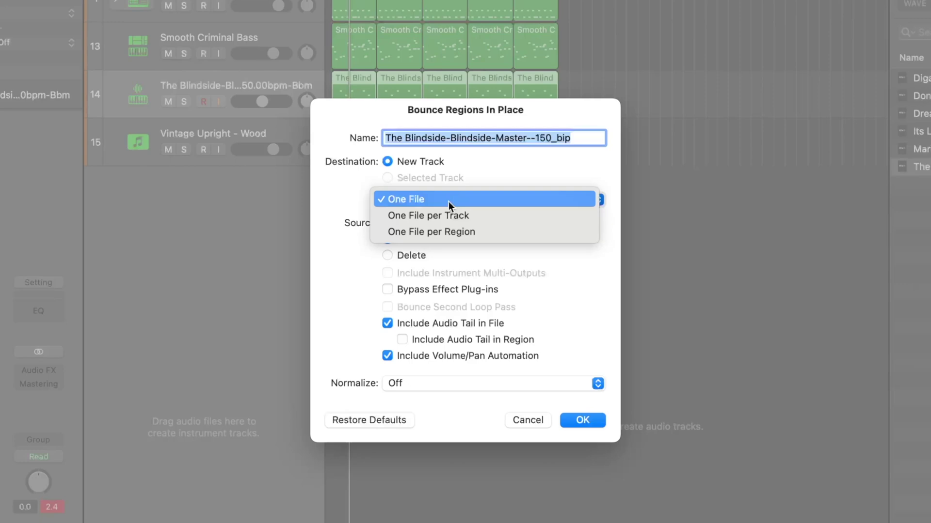
{"action": "left_click", "coordinate": [589, 423]}
{"action": "left_click", "coordinate": [582, 420]}
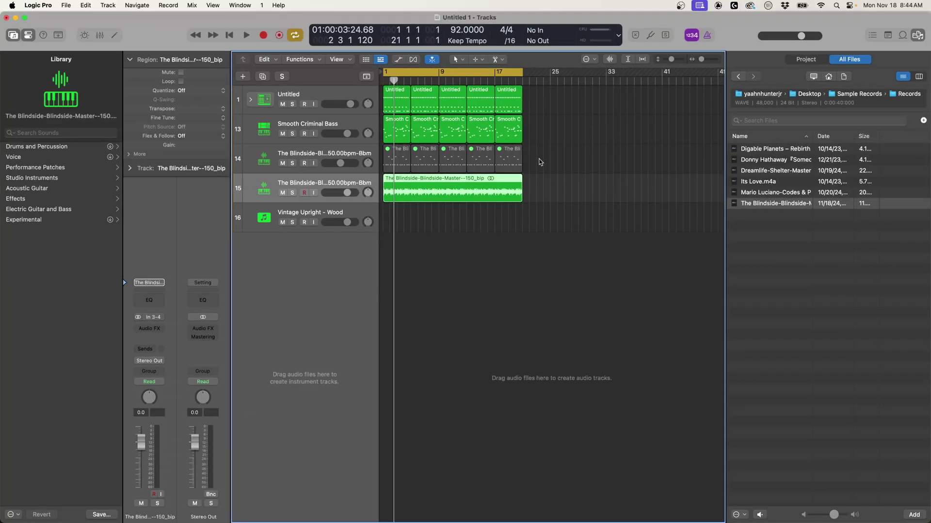
{"action": "left_click", "coordinate": [582, 100]}
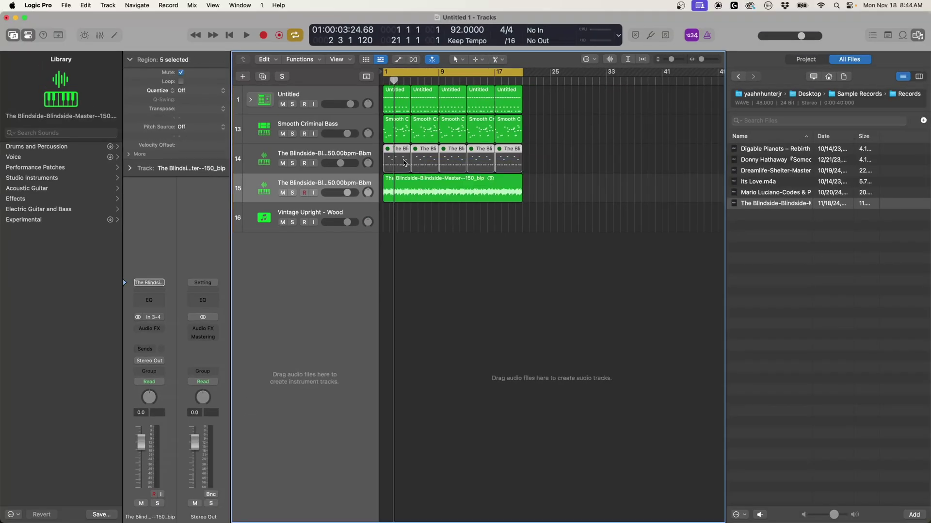
Unmute and reselect the five track-14 regions, then bounce them in place as One File per Region.
{"action": "key", "text": "ctrl+m"}
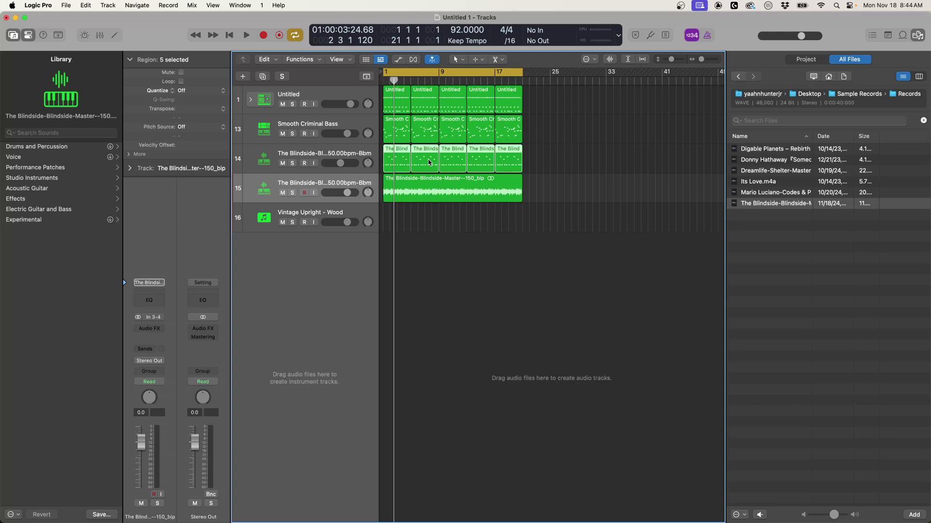
{"action": "left_click_drag", "start_coordinate": [545, 162], "coordinate": [404, 156]}
{"action": "key", "text": "ctrl+b"}
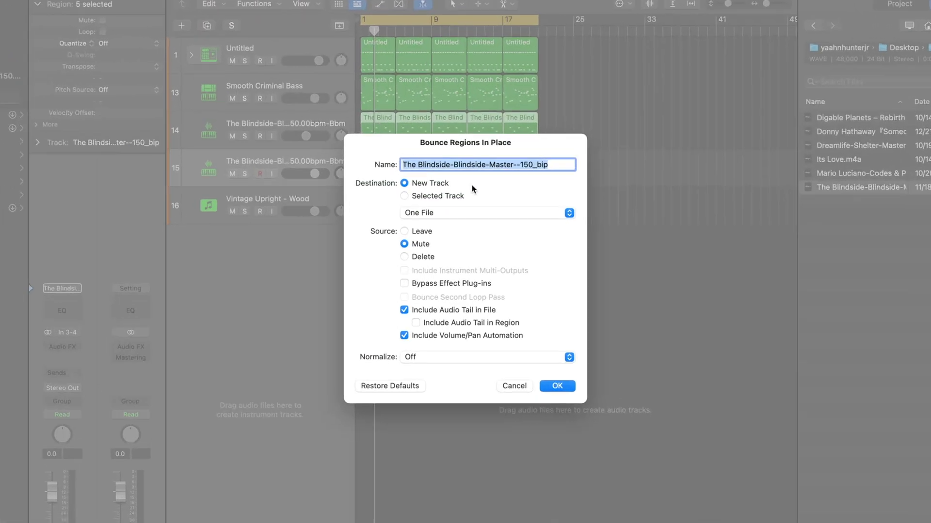
{"action": "left_click", "coordinate": [442, 213]}
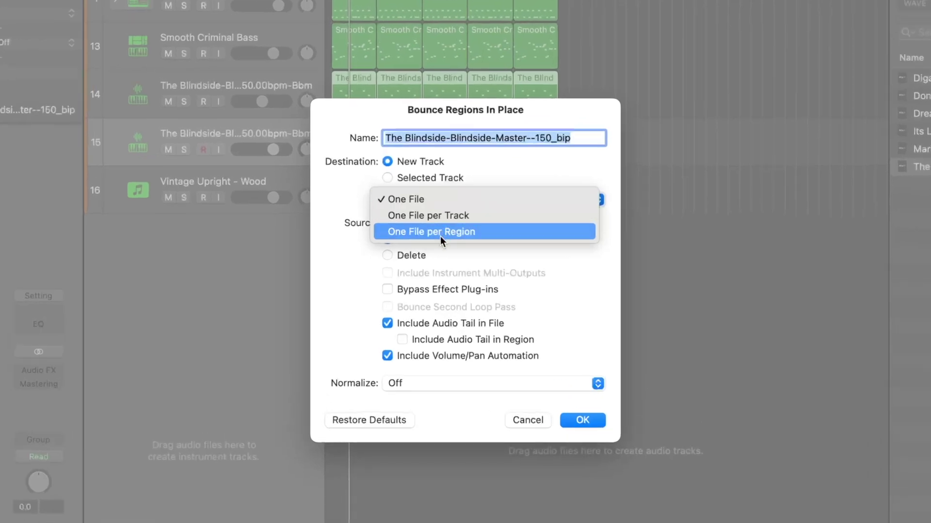
{"action": "left_click", "coordinate": [441, 237]}
{"action": "left_click", "coordinate": [570, 417]}
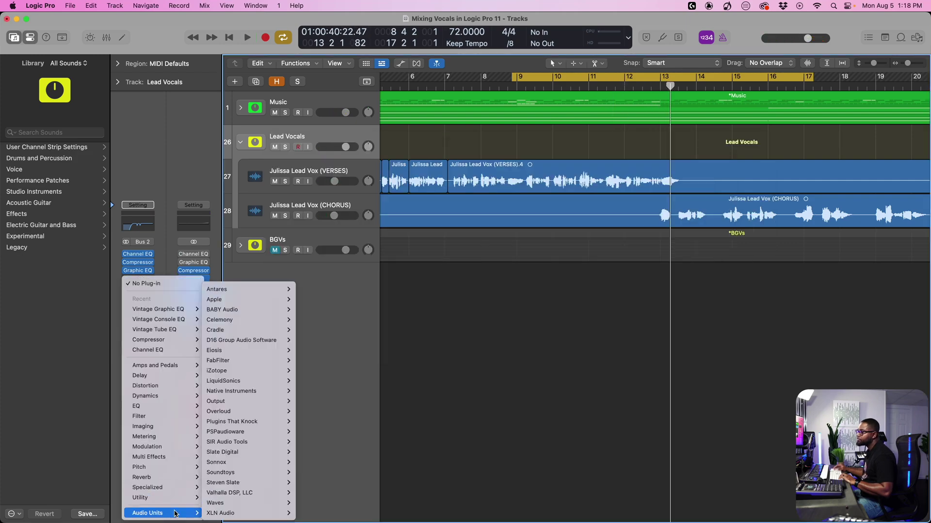
Show the Compressor plug-in window for the Lead Vocals channel strip.
{"action": "left_click", "coordinate": [148, 340]}
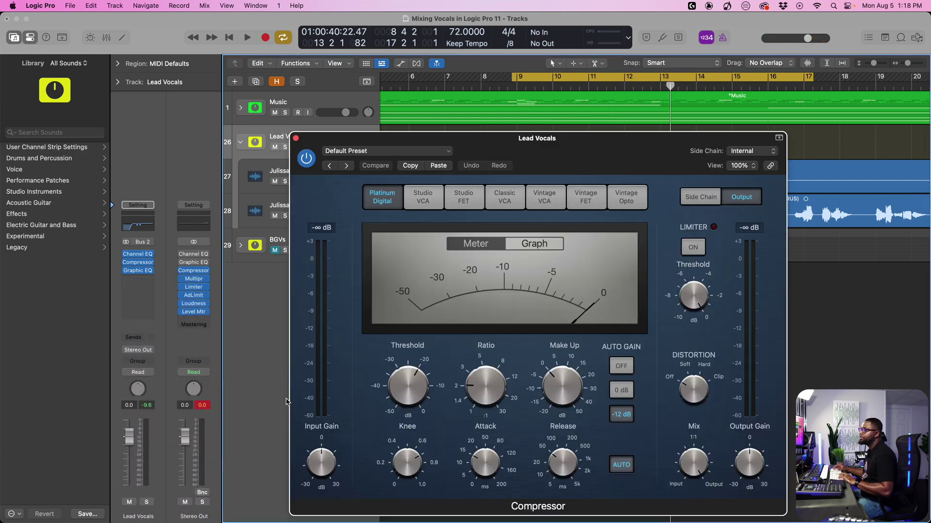
{"action": "left_click", "coordinate": [453, 156]}
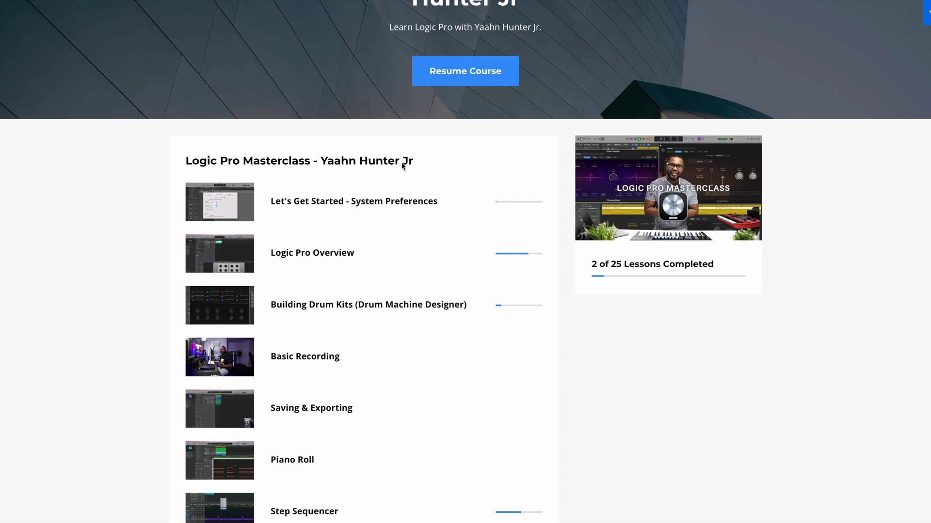
Scroll down the Logic Pro Masterclass course page to browse the lesson list.
{"action": "scroll", "coordinate": [306, 194], "scroll_direction": "down", "scroll_amount": 4}
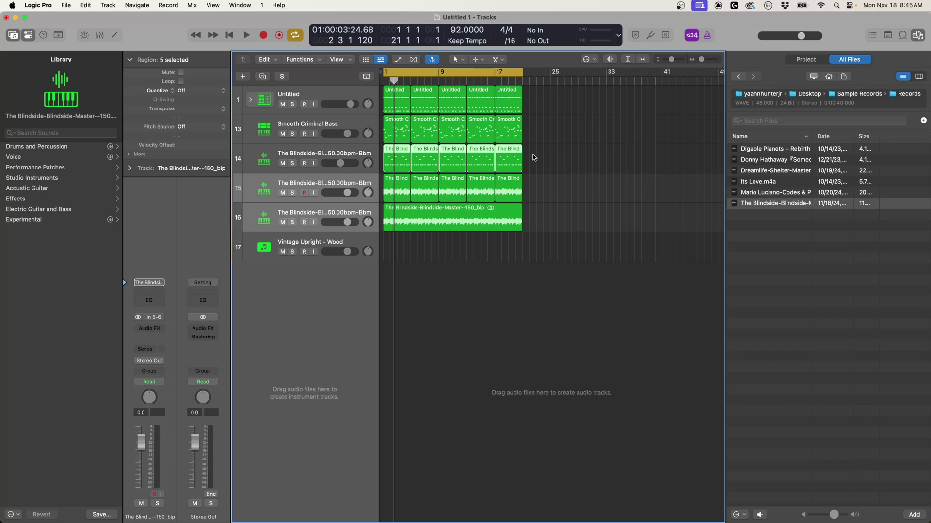
{"action": "left_click_drag", "start_coordinate": [557, 164], "coordinate": [393, 103]}
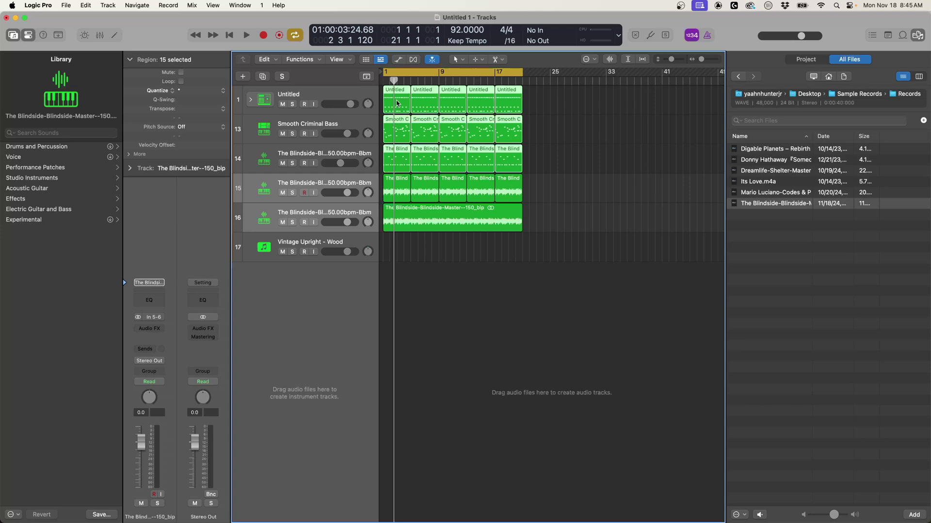
{"action": "key", "text": "ctrl+b"}
{"action": "left_click", "coordinate": [459, 219]}
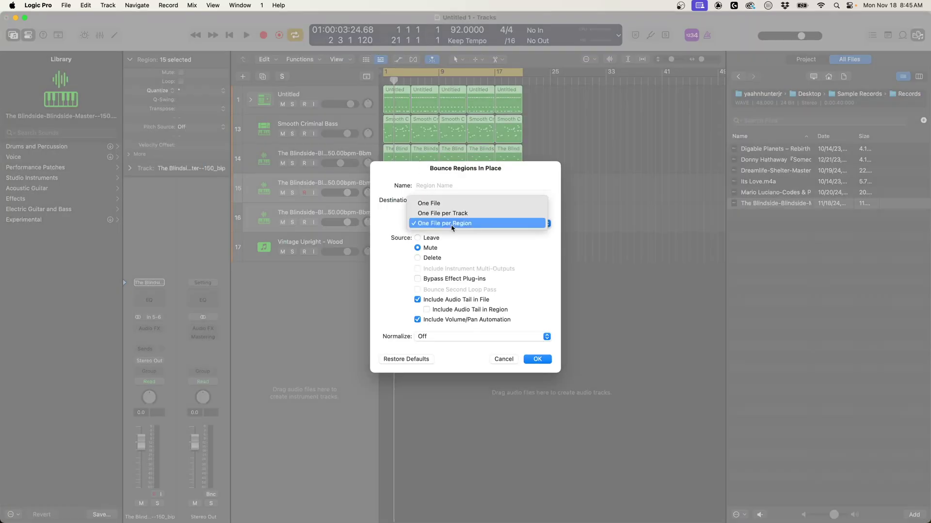
{"action": "left_click", "coordinate": [457, 207]}
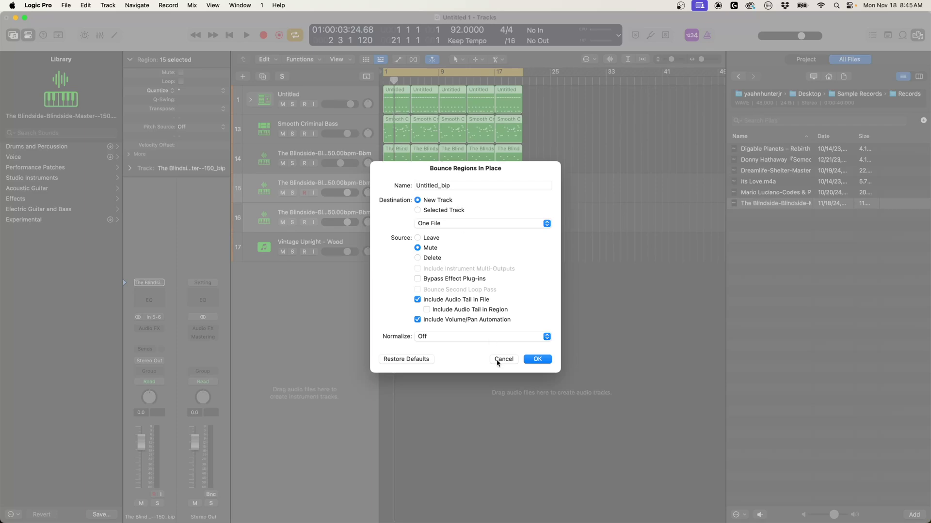
{"action": "left_click", "coordinate": [537, 359]}
{"action": "left_click", "coordinate": [292, 222]}
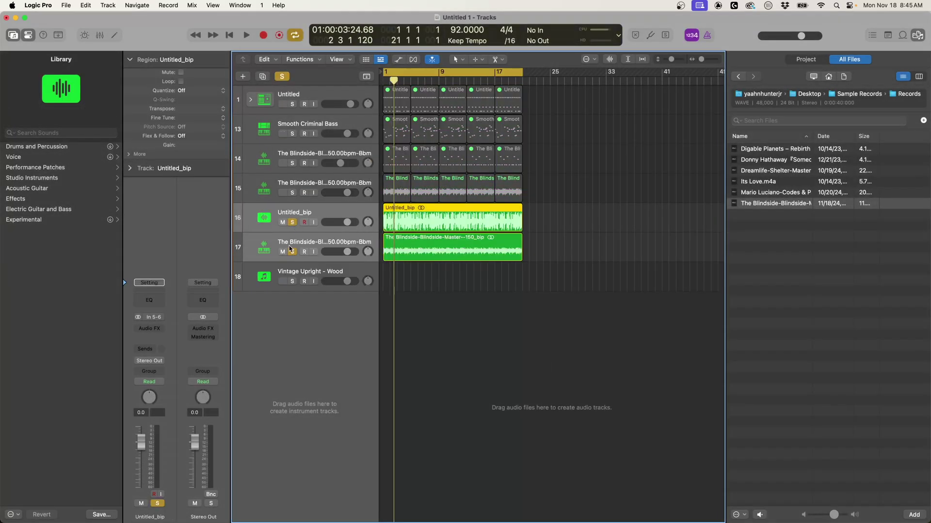
{"action": "left_click", "coordinate": [293, 253]}
{"action": "key", "text": "space"}
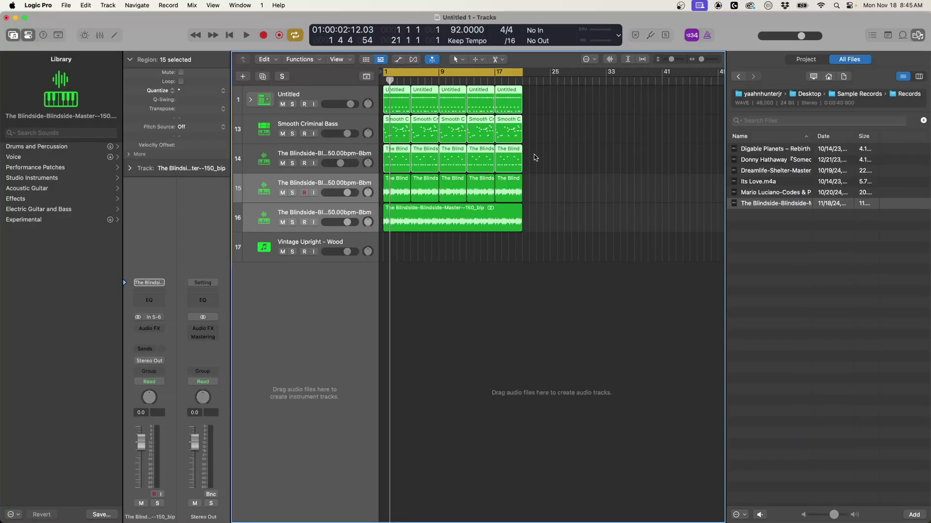
{"action": "left_click", "coordinate": [533, 159]}
Select all regions on tracks 1, 13 and 14 and bounce them in place as One File per Track.
{"action": "left_click_drag", "start_coordinate": [551, 101], "coordinate": [398, 107]}
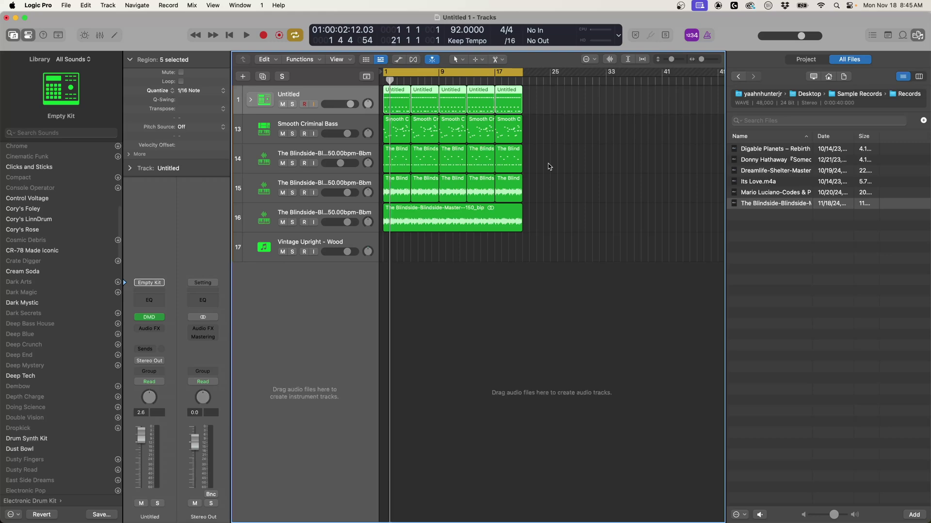
{"action": "left_click_drag", "start_coordinate": [549, 166], "coordinate": [397, 97]}
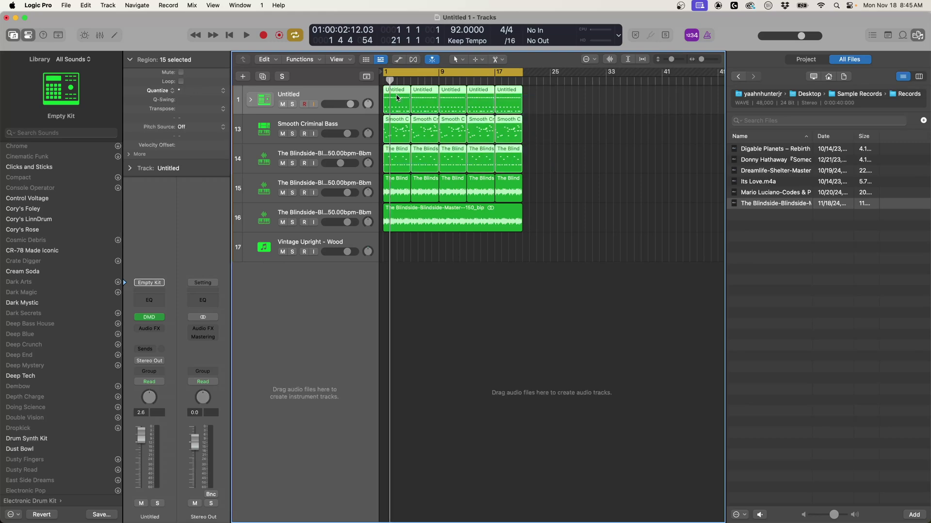
{"action": "key", "text": "ctrl+b"}
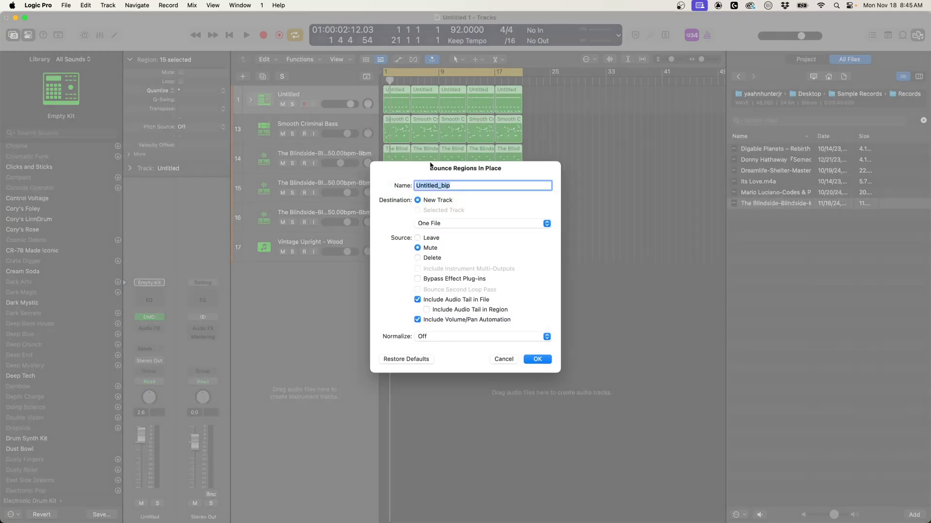
{"action": "left_click", "coordinate": [466, 227]}
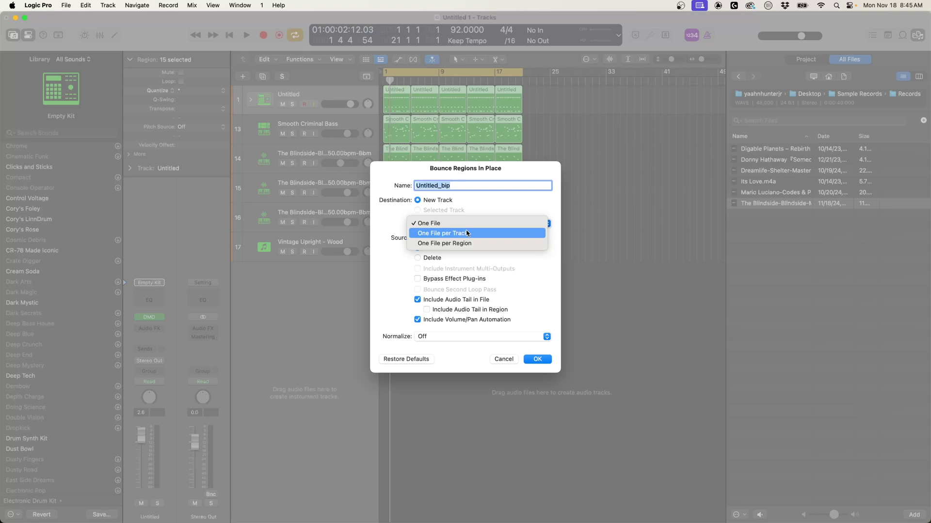
{"action": "left_click", "coordinate": [468, 235]}
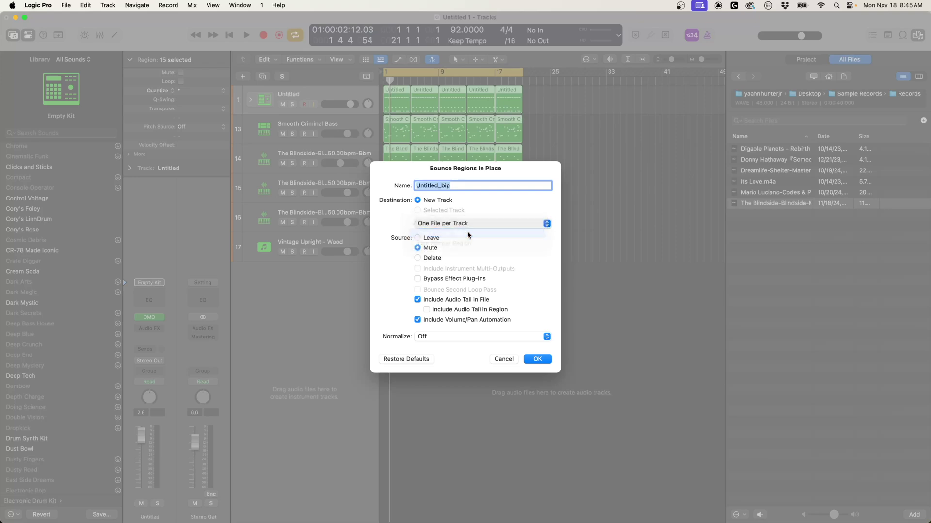
{"action": "left_click", "coordinate": [535, 358]}
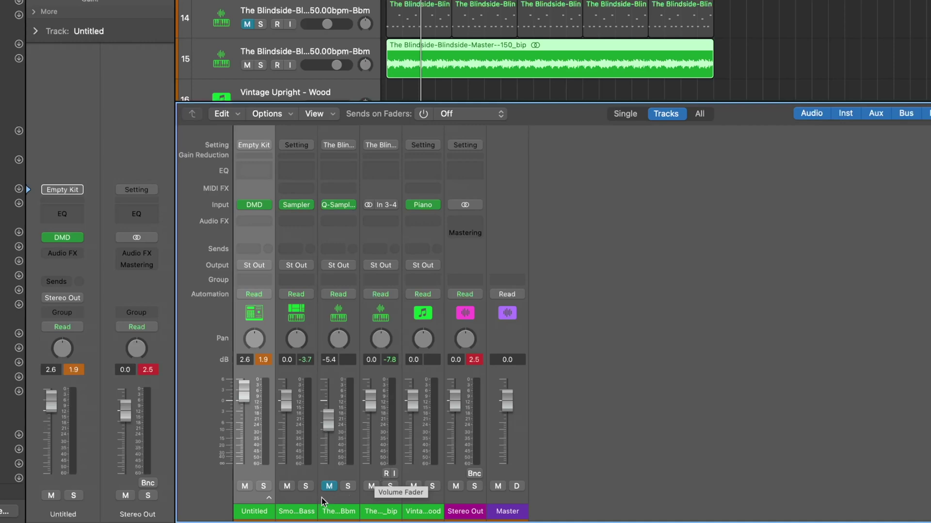
Move the Smooth Criminal Bass and both Blindside mixer strips to the left of the Untitled strip.
{"action": "left_click", "coordinate": [302, 510]}
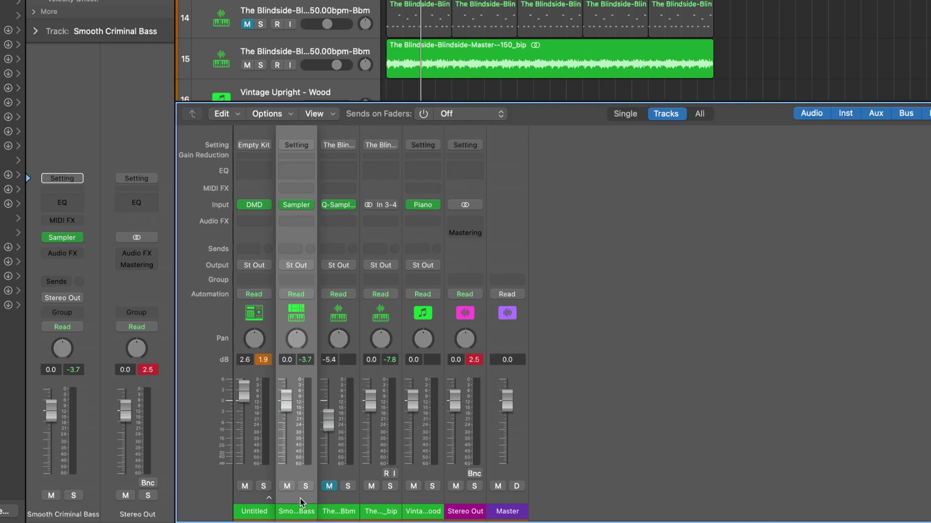
{"action": "mouse_move", "coordinate": [301, 498]}
{"action": "left_mouse_down"}
{"action": "mouse_move", "coordinate": [290, 498]}
{"action": "mouse_move", "coordinate": [423, 503]}
{"action": "mouse_move", "coordinate": [319, 499]}
{"action": "mouse_move", "coordinate": [421, 503]}
{"action": "mouse_move", "coordinate": [314, 507]}
{"action": "left_mouse_up"}
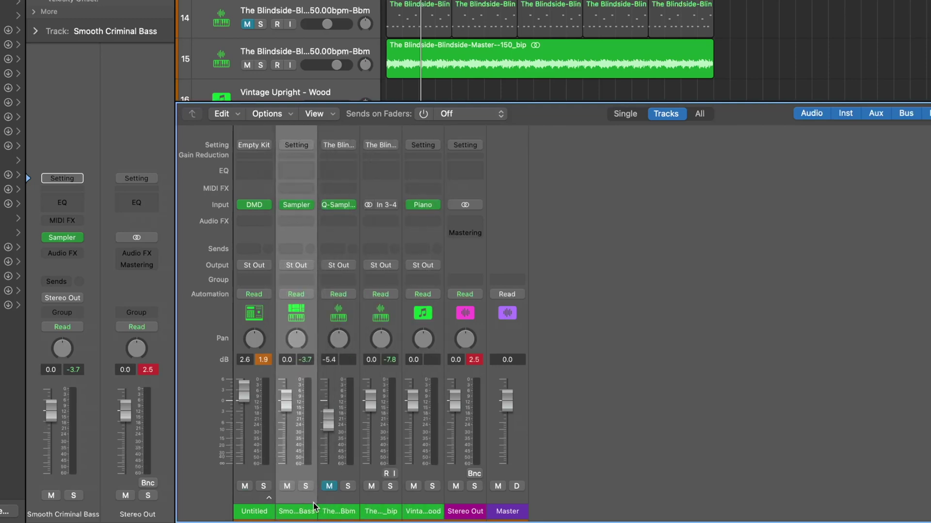
{"action": "left_click", "coordinate": [384, 515], "text": "shift"}
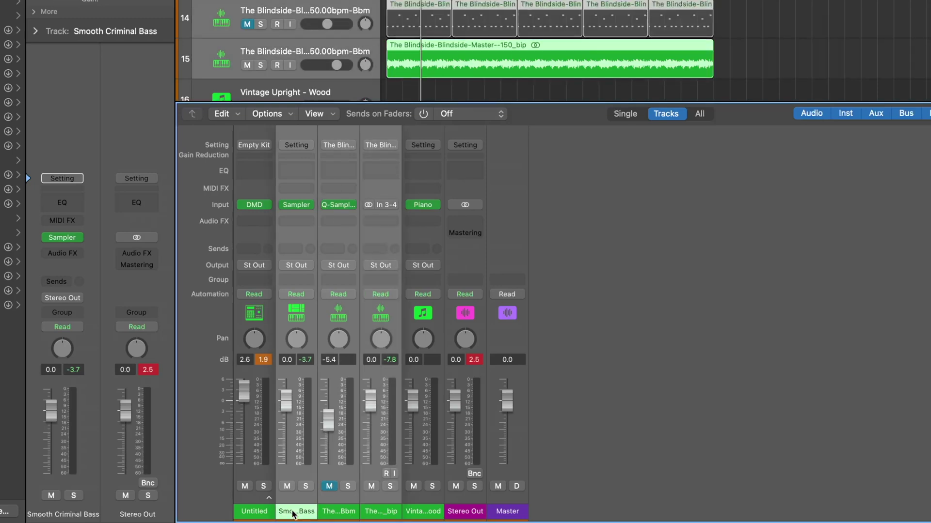
{"action": "left_click_drag", "start_coordinate": [293, 515], "coordinate": [245, 514]}
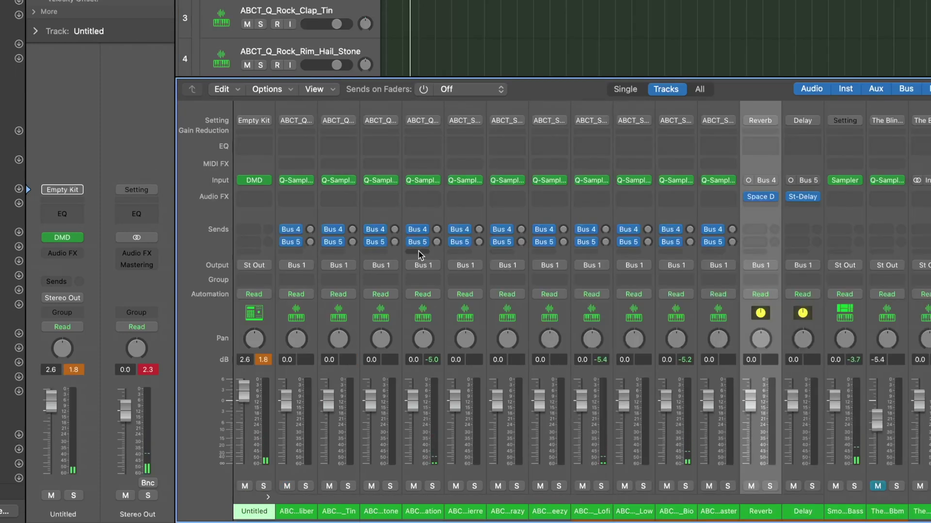
Give the drum kit-piece channel a Bus 6 send and select the new Aux 1 return strip.
{"action": "left_click", "coordinate": [417, 251]}
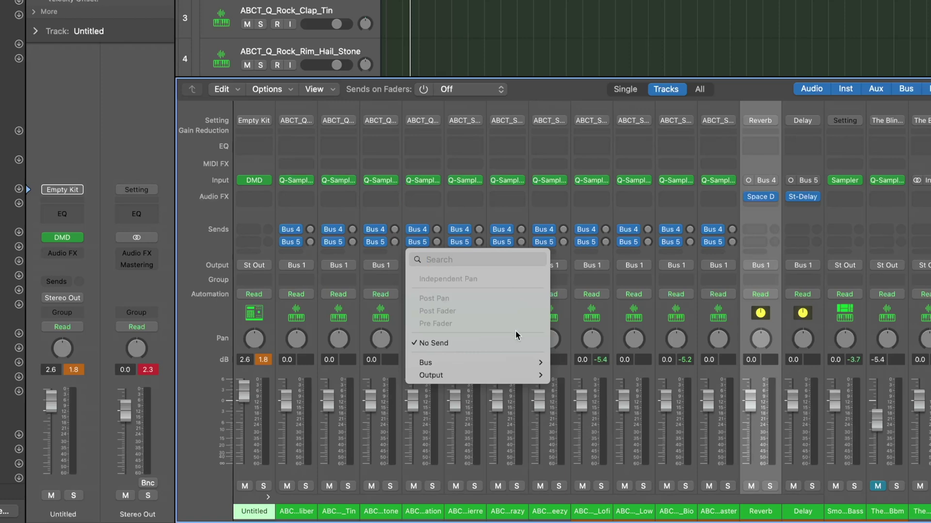
{"action": "mouse_move", "coordinate": [499, 368]}
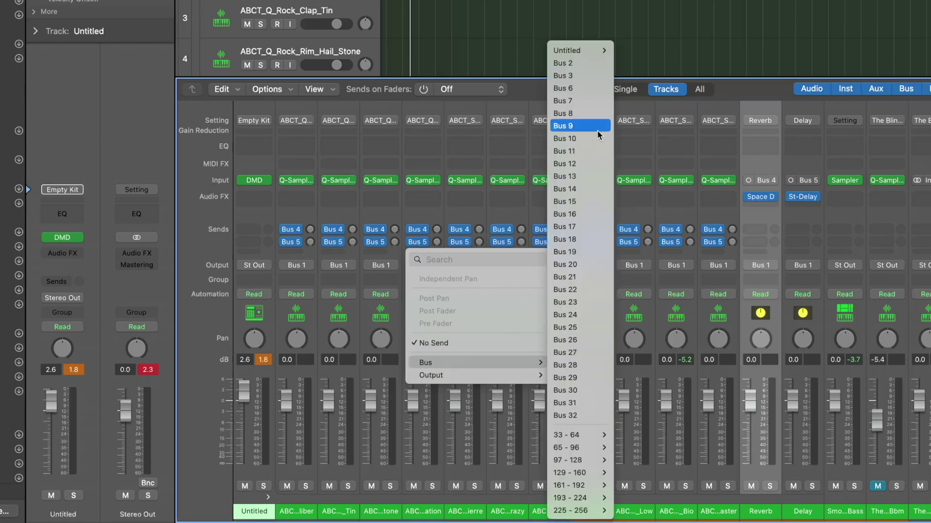
{"action": "left_click", "coordinate": [594, 89]}
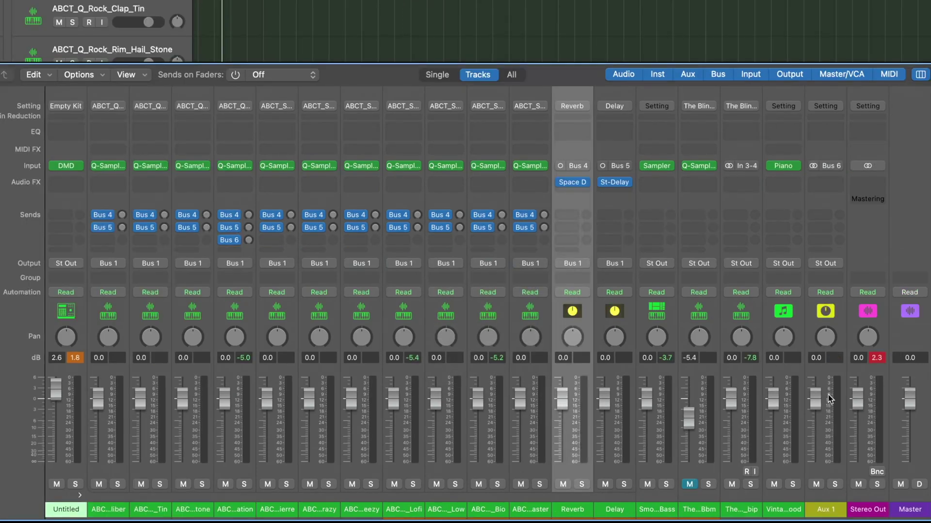
{"action": "left_click", "coordinate": [824, 515]}
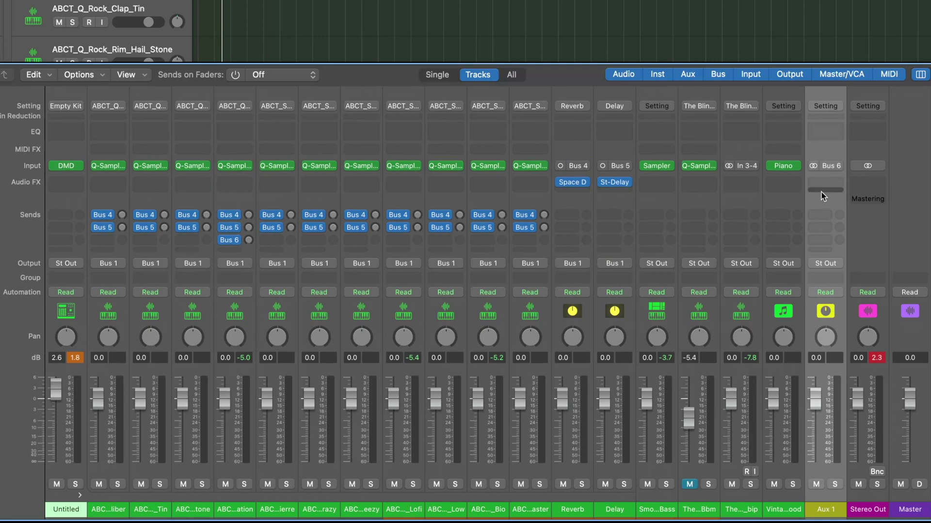
Insert a stereo Quantec Room Simulator on Aux 1 and raise its Reverb Level.
{"action": "left_click", "coordinate": [825, 182]}
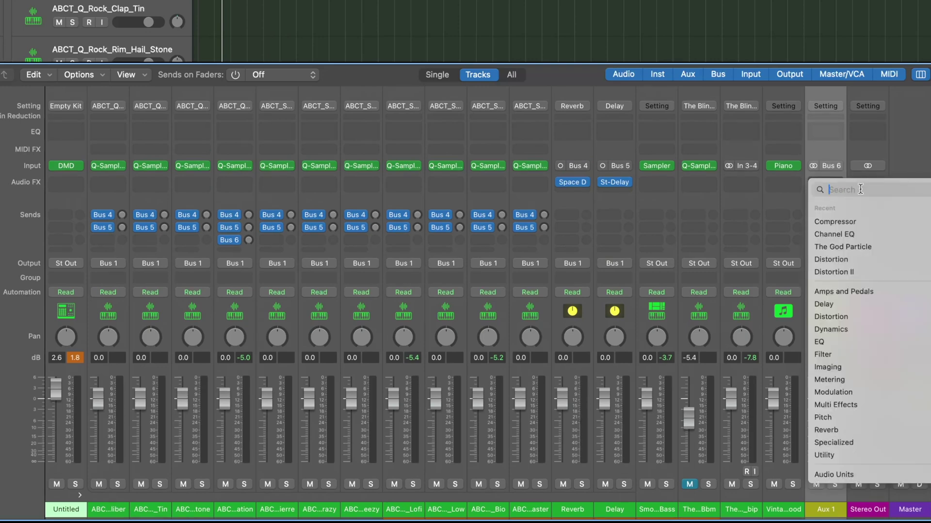
{"action": "type", "text": "reverb"}
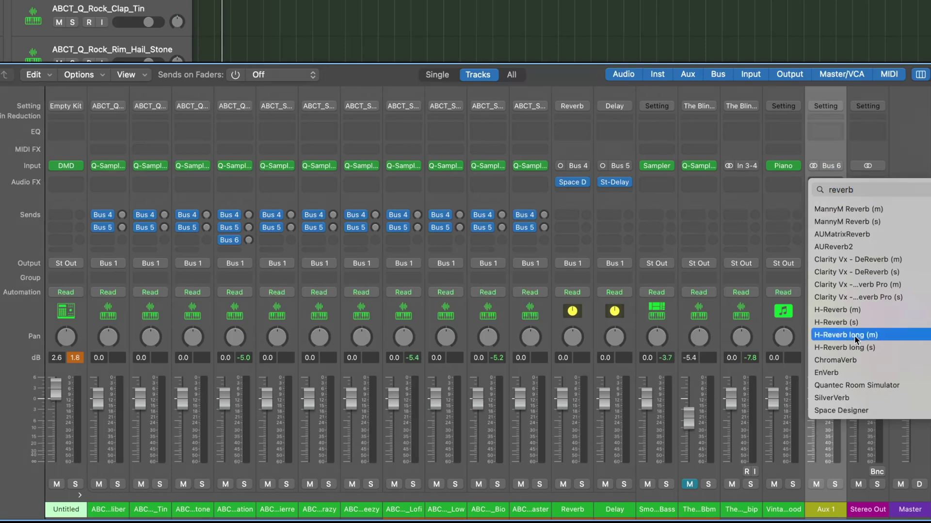
{"action": "mouse_move", "coordinate": [861, 342]}
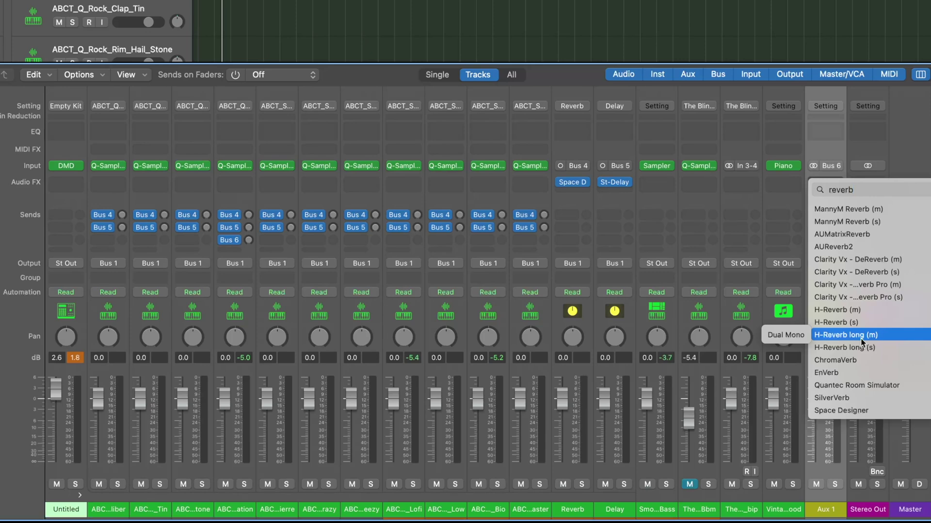
{"action": "mouse_move", "coordinate": [864, 391]}
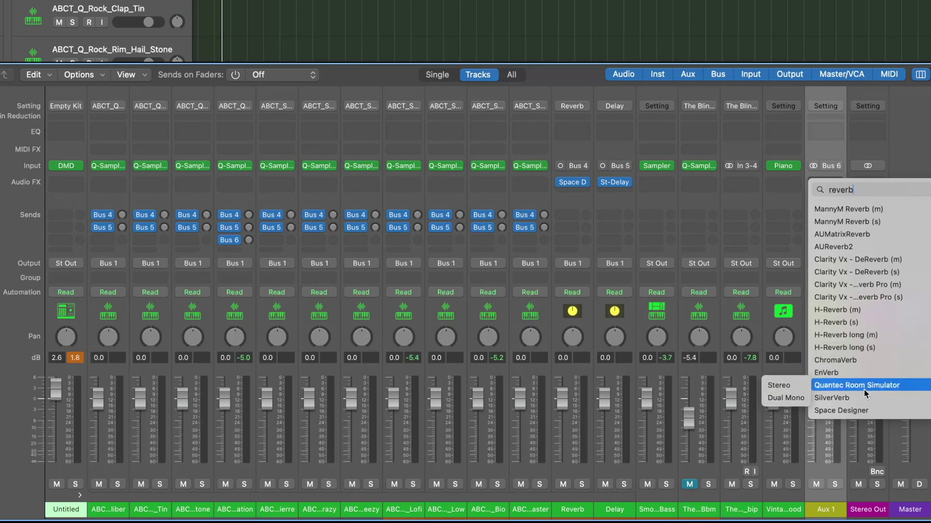
{"action": "left_click", "coordinate": [789, 387]}
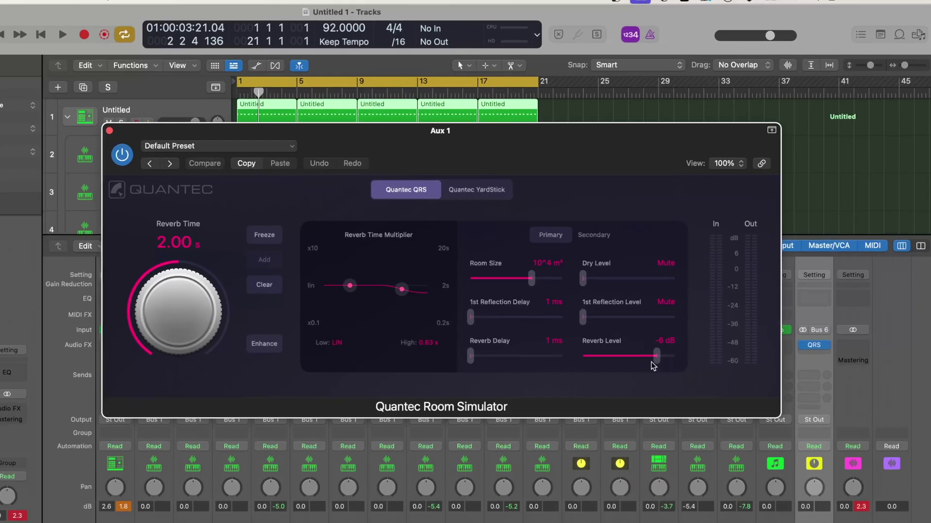
{"action": "left_click_drag", "start_coordinate": [652, 362], "coordinate": [656, 357]}
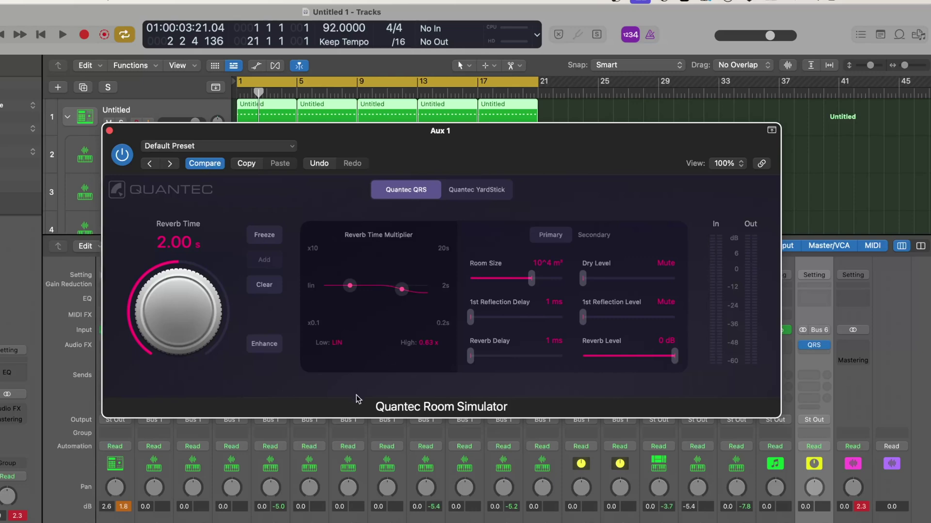
Solo the drums, play them through the reverb, and lengthen the reverb time to 2.50 s.
{"action": "left_click_drag", "start_coordinate": [336, 131], "coordinate": [406, 69]}
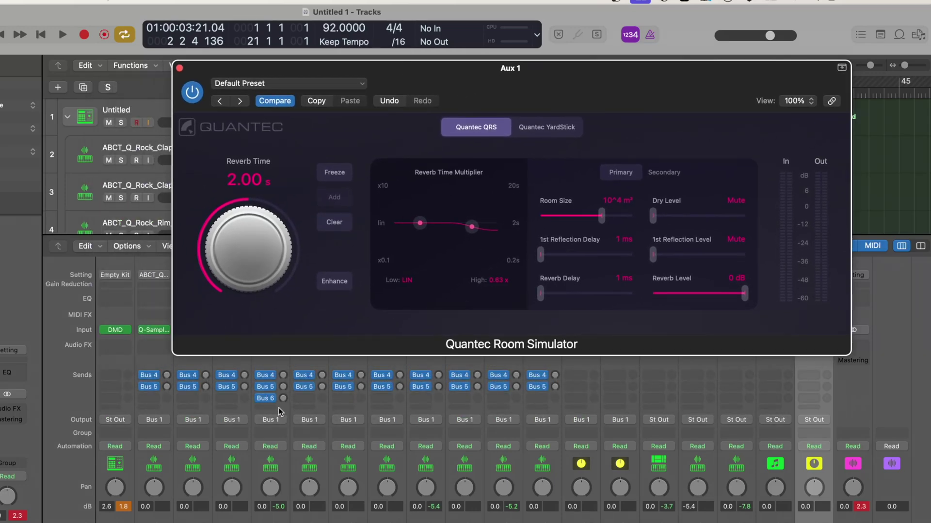
{"action": "key", "text": "s"}
{"action": "key", "text": "space"}
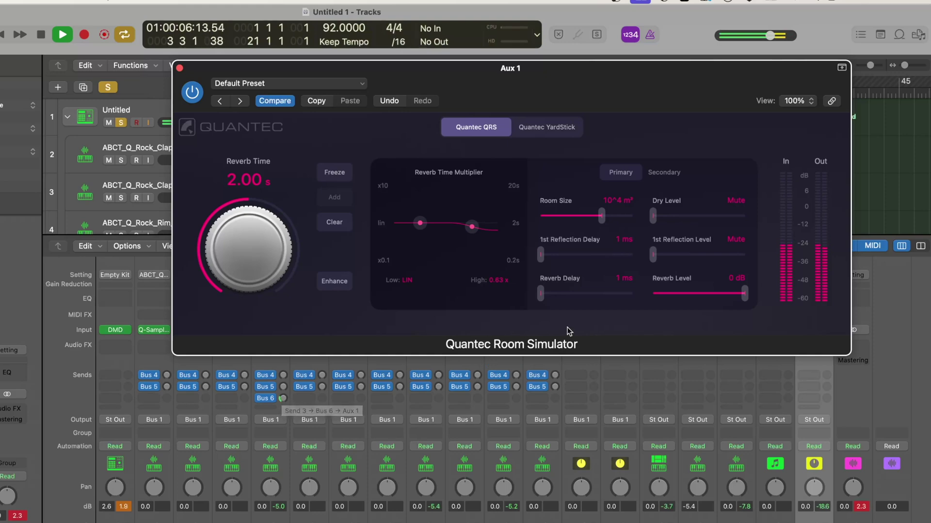
{"action": "mouse_move", "coordinate": [226, 246]}
{"action": "left_mouse_down"}
{"action": "mouse_move", "coordinate": [227, 220]}
{"action": "mouse_move", "coordinate": [228, 251]}
{"action": "left_mouse_up"}
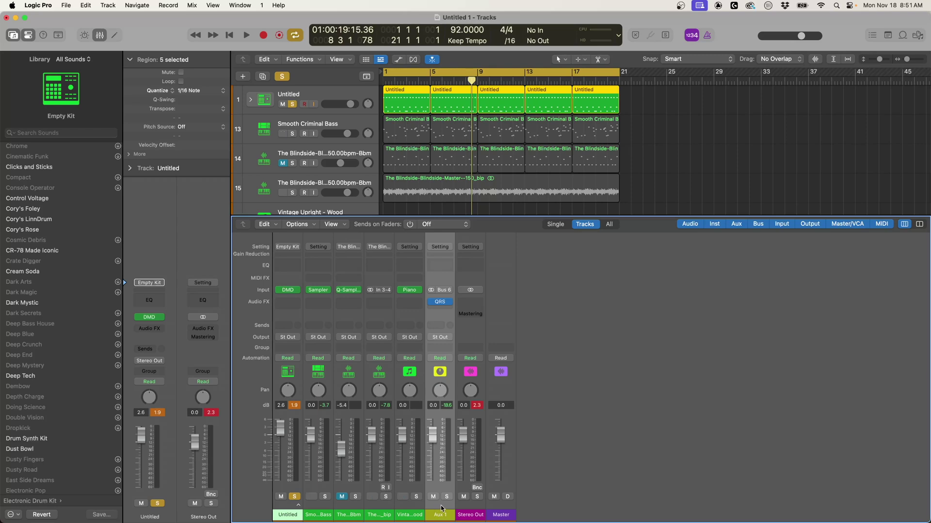
Move the Aux 1 strip to second position beside the drums and close the mixer.
{"action": "left_click_drag", "start_coordinate": [442, 508], "coordinate": [321, 504]}
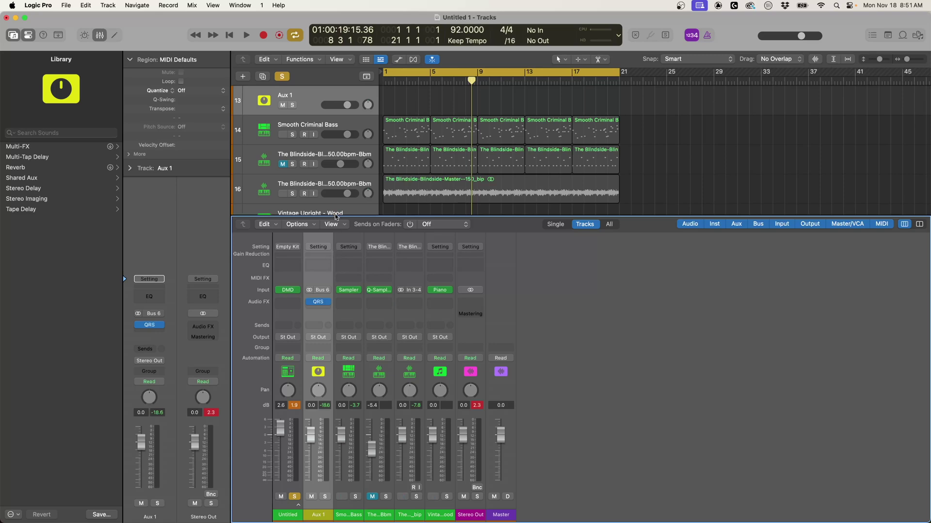
{"action": "key", "text": "x"}
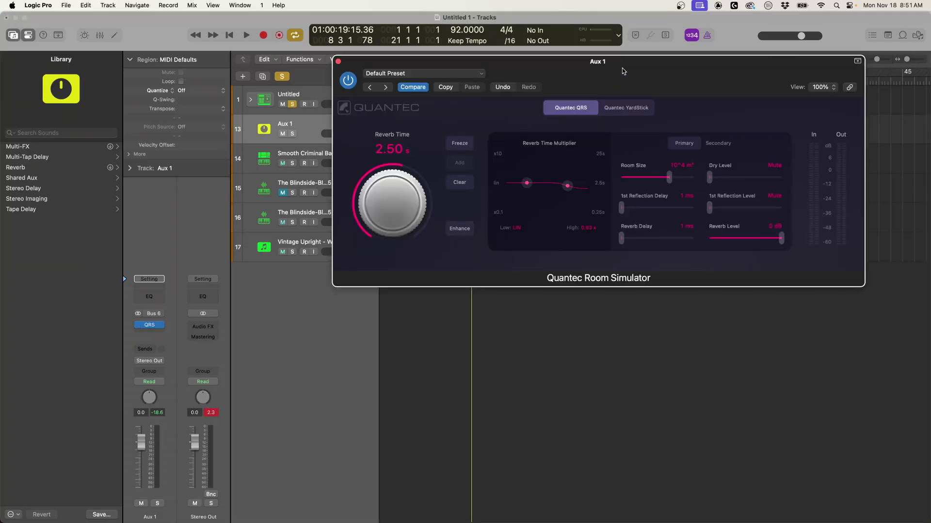
Switch the reverb to the YardStick model and raise its reverb time to 4.00 s during playback.
{"action": "left_click_drag", "start_coordinate": [623, 72], "coordinate": [529, 125]}
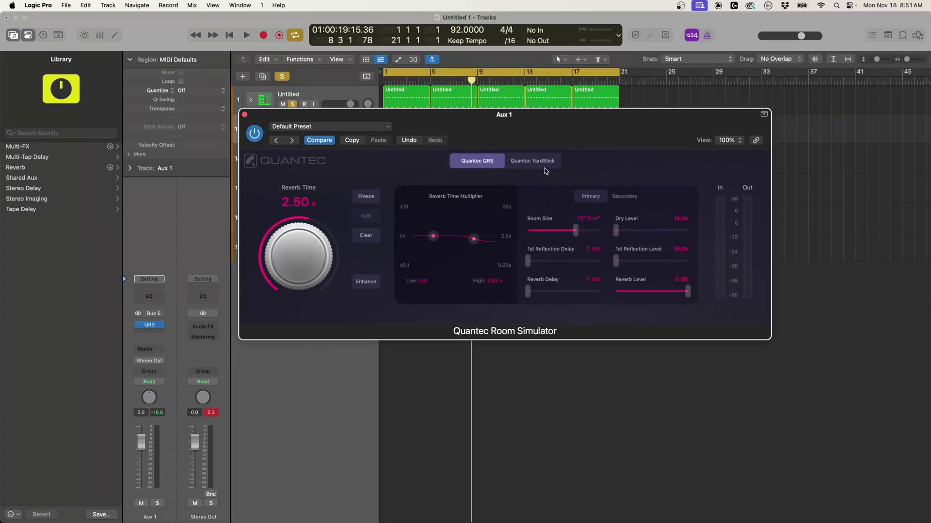
{"action": "left_click", "coordinate": [539, 163]}
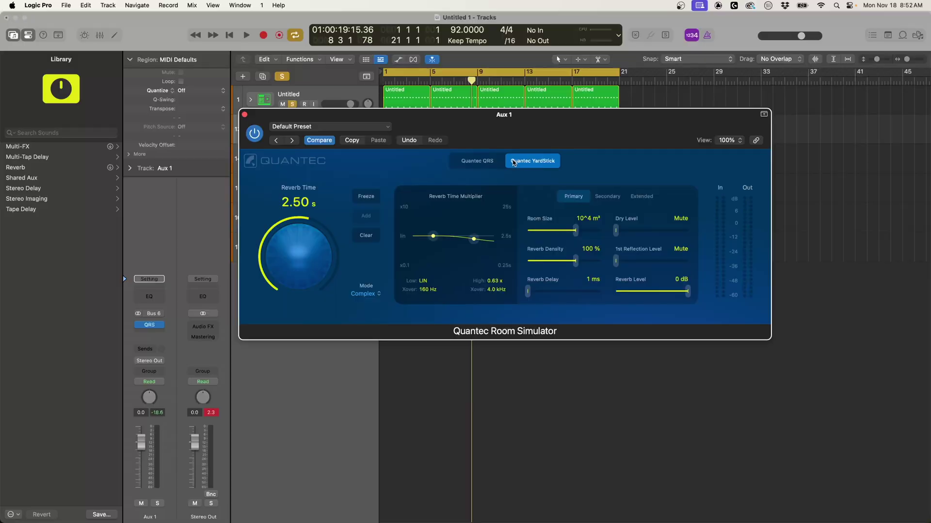
{"action": "key", "text": "space"}
{"action": "left_click_drag", "start_coordinate": [488, 133], "coordinate": [530, 127]}
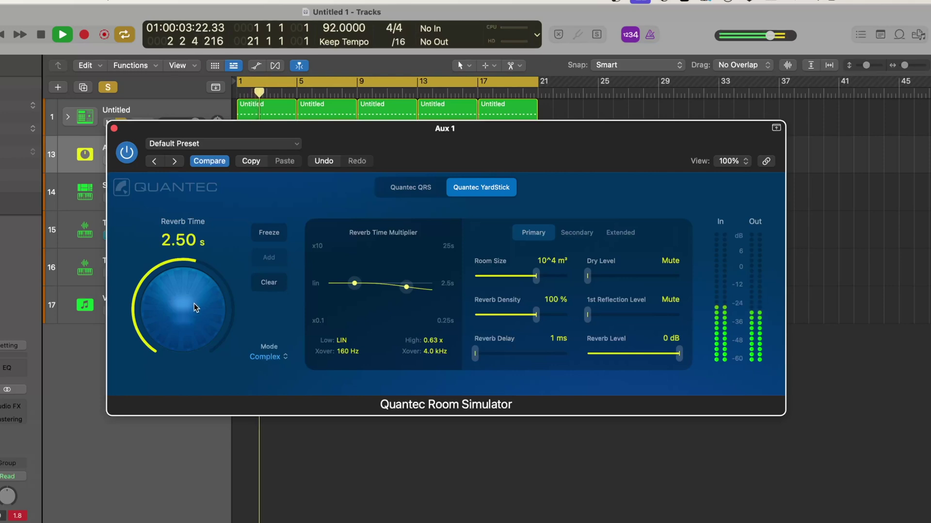
{"action": "left_click_drag", "start_coordinate": [196, 307], "coordinate": [189, 296]}
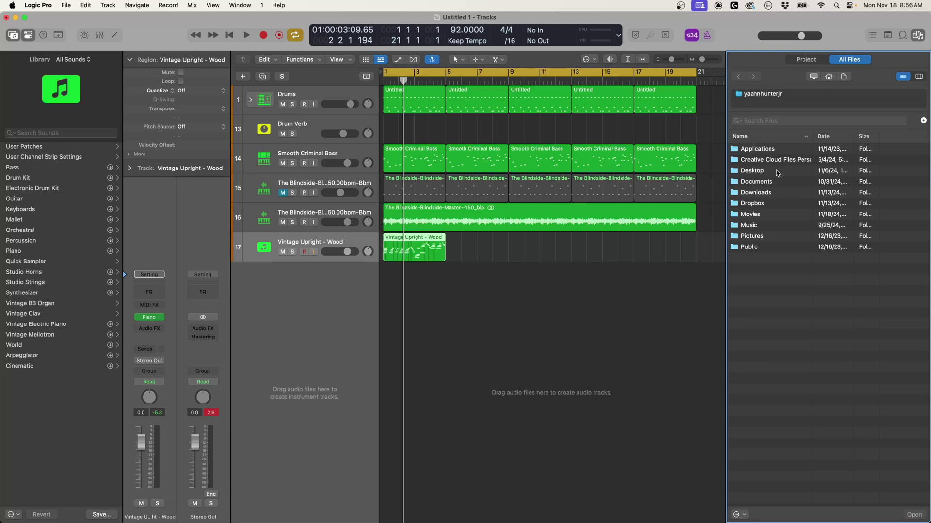
Open the Desktop folder in the file browser and step up and down through the samples.
{"action": "double_click", "coordinate": [777, 174]}
{"action": "scroll", "coordinate": [792, 342], "scroll_direction": "down", "scroll_amount": 15}
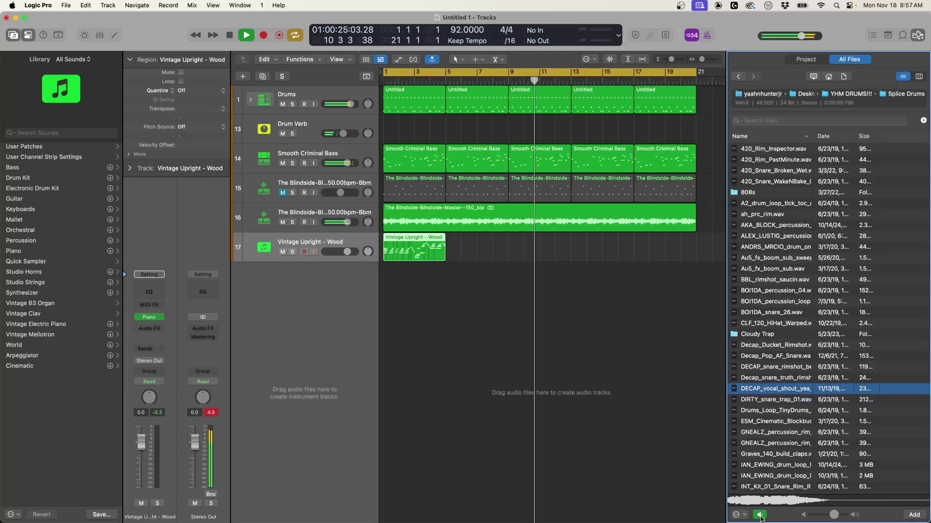
{"action": "key", "text": "Up"}
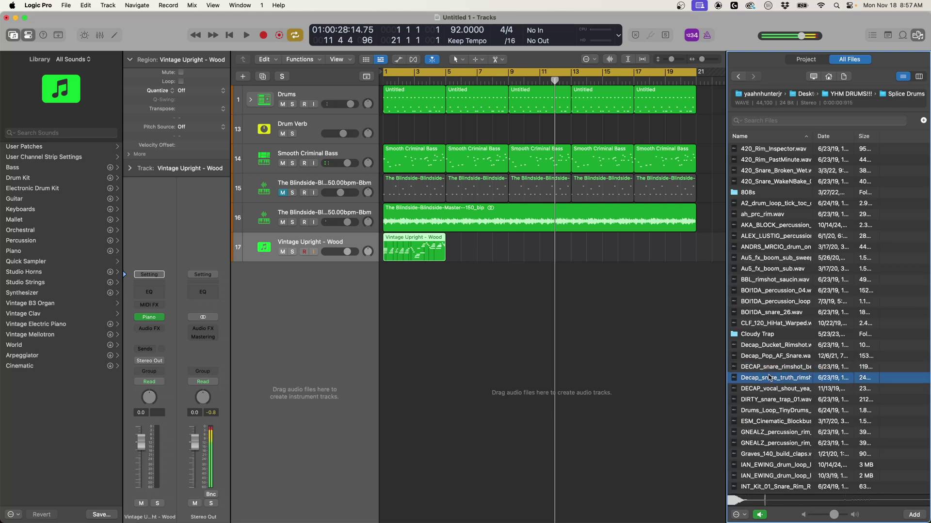
{"action": "key", "text": "Down"}
{"action": "key", "text": "Down"}
{"action": "key", "text": "Up"}
Restart playback from bar 1, preview DIRTY_snare_trap_01.wav and the vocal shout, then stop previewing.
{"action": "key", "text": "Up"}
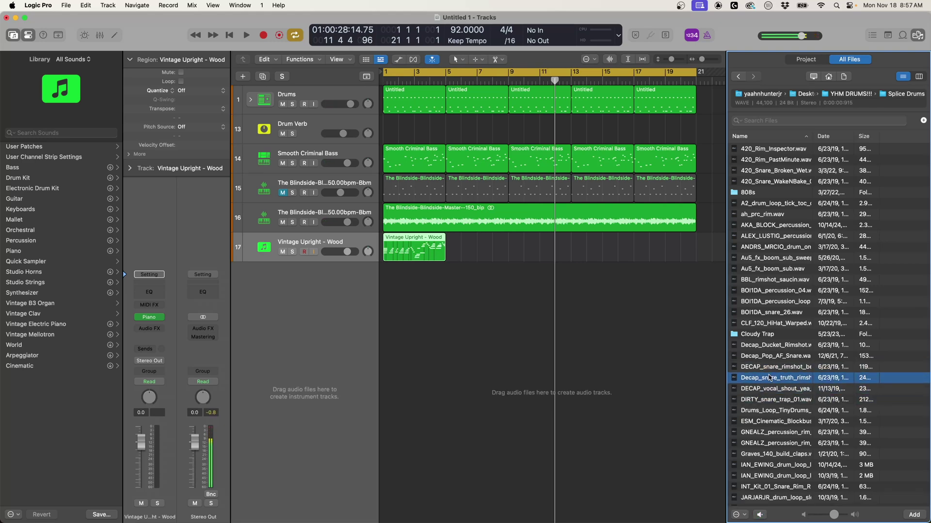
{"action": "key", "text": "Up"}
{"action": "key", "text": "Up"}
{"action": "key", "text": "Up"}
{"action": "key", "text": "Down"}
{"action": "key", "text": "Down"}
{"action": "key", "text": "Down"}
{"action": "left_click", "coordinate": [230, 35]}
{"action": "left_click", "coordinate": [246, 35]}
{"action": "key", "text": "Up"}
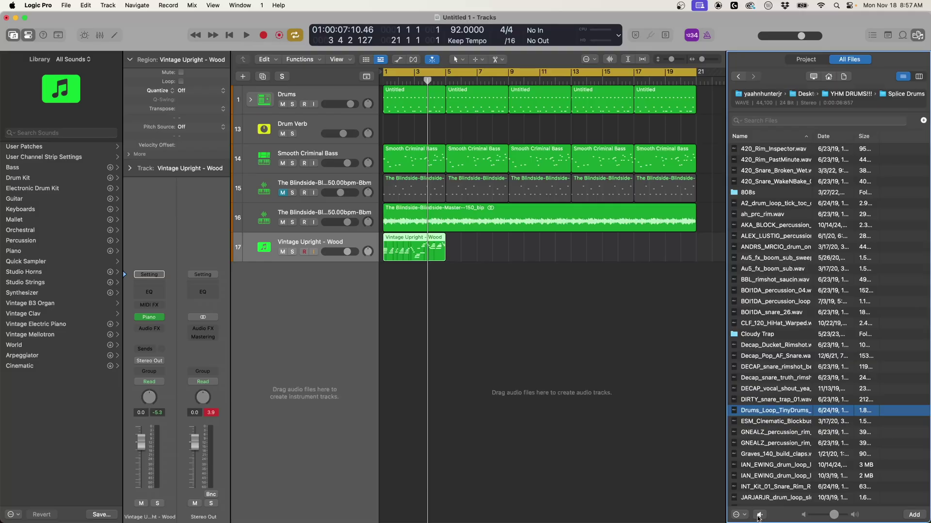
{"action": "left_click", "coordinate": [759, 515]}
{"action": "key", "text": "Up"}
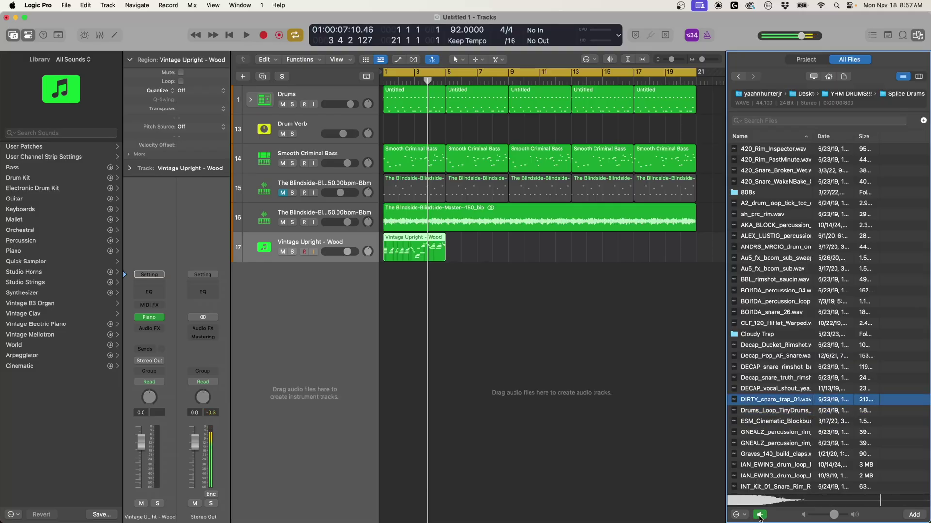
{"action": "key", "text": "Up"}
{"action": "left_click", "coordinate": [759, 515]}
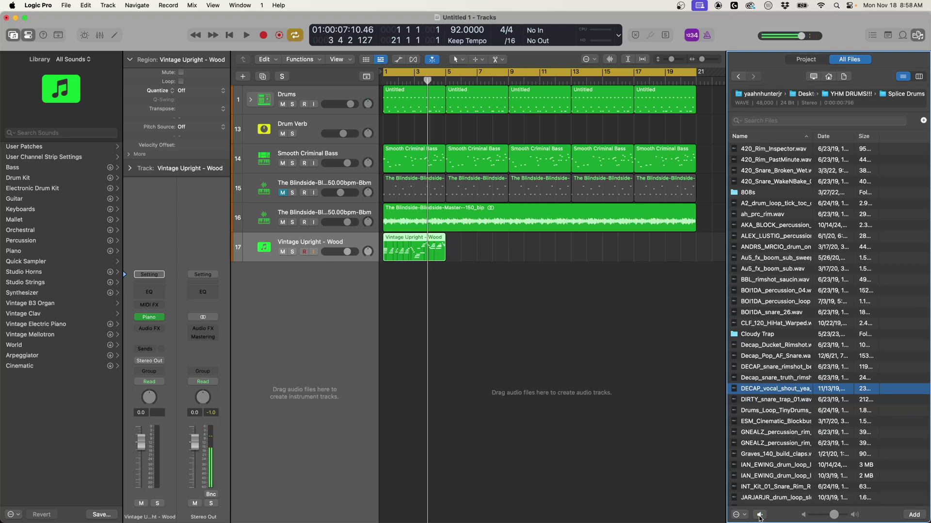